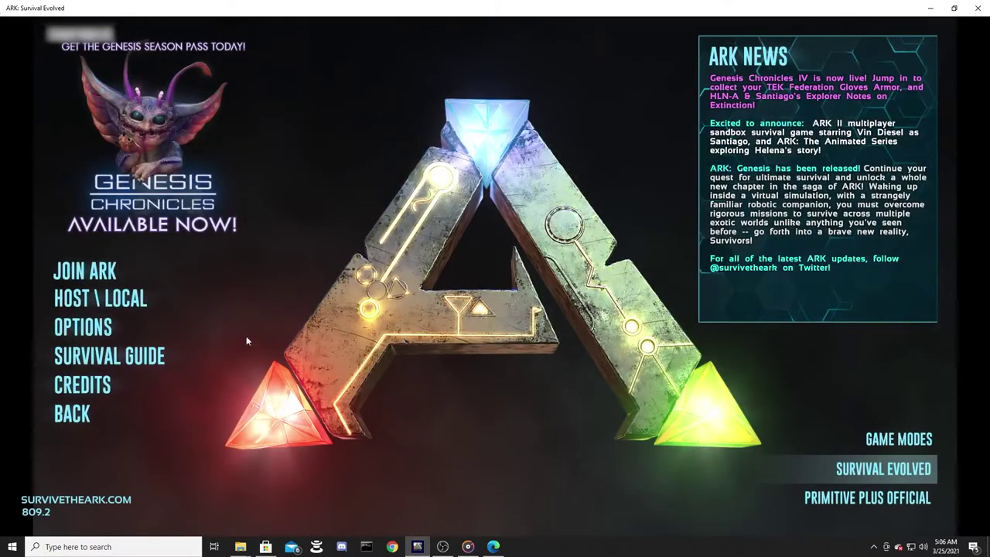
# - Look through the general ARK rules, run a dedicated server on The Island, and return to the main menu
pyautogui.click(97, 300)
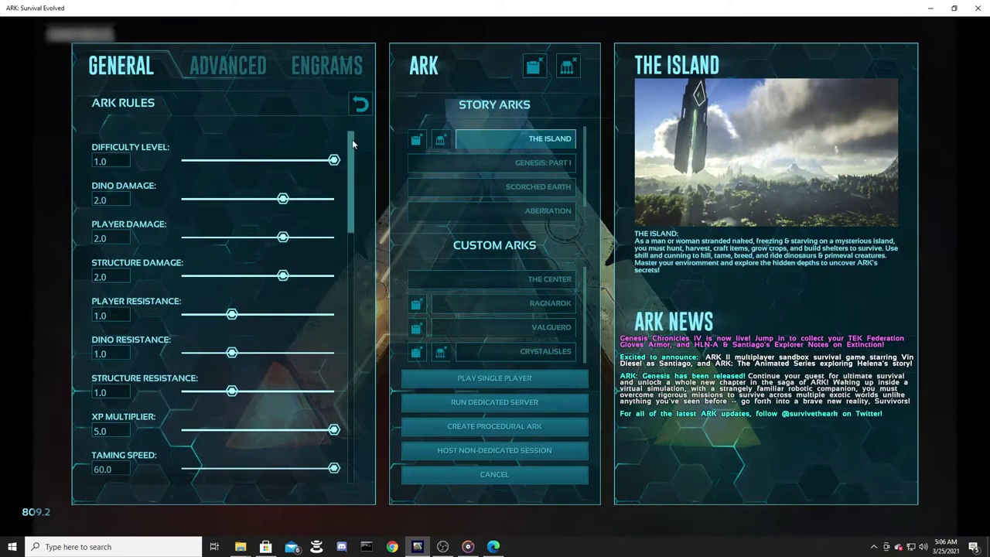
pyautogui.moveTo(352, 139); pyautogui.dragTo(360, 390)
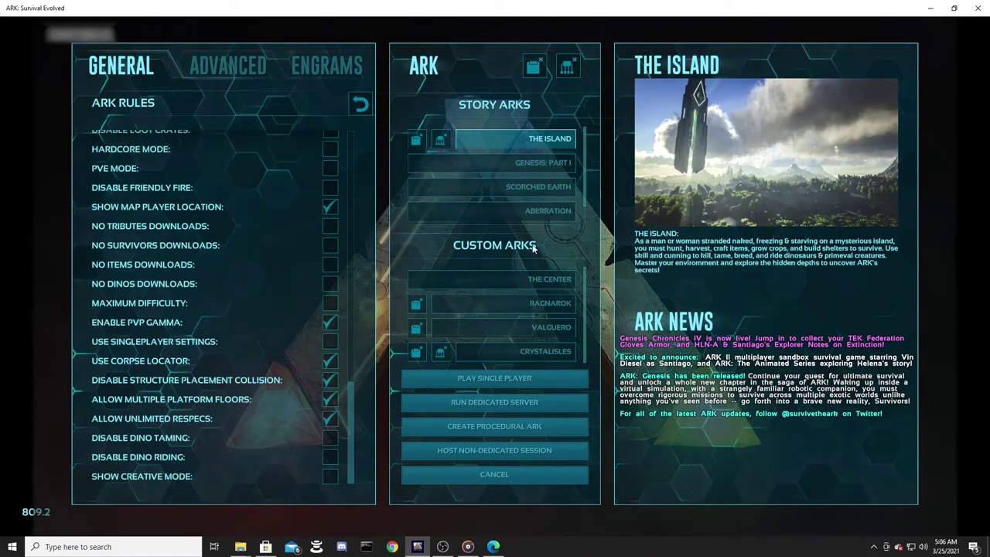
pyautogui.click(498, 403)
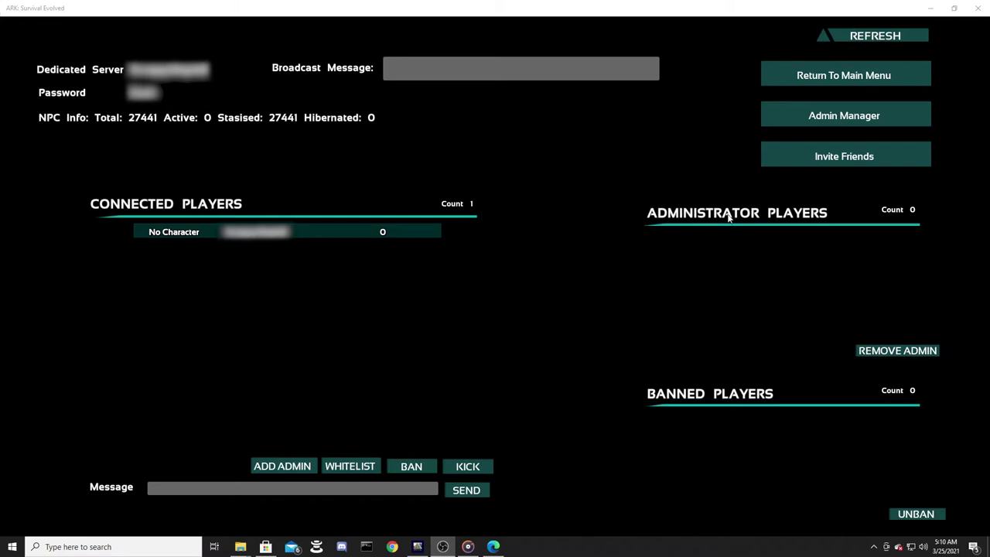
pyautogui.click(854, 75)
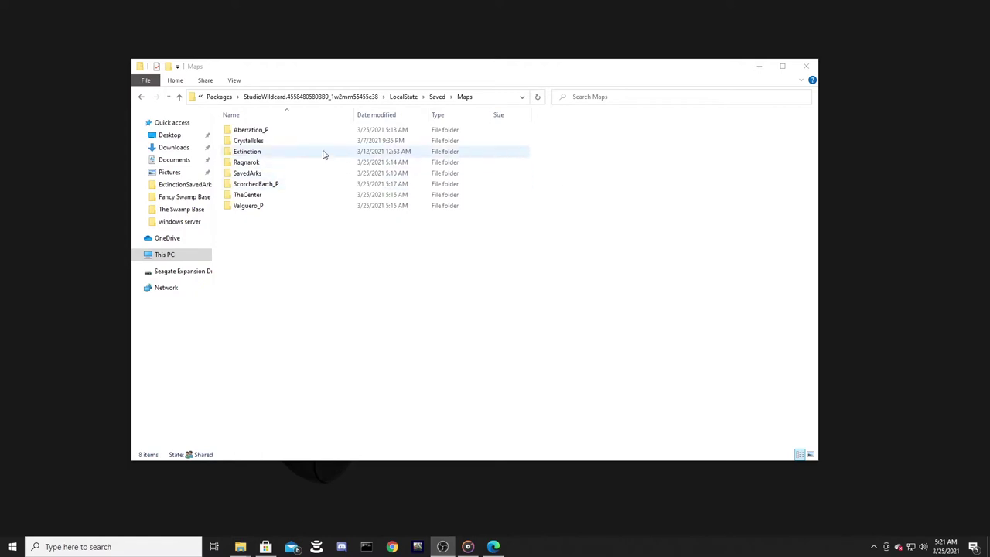
# - Look inside the Aberration_P and CrystalIsles save folders within the Maps folder
pyautogui.doubleClick(283, 131)
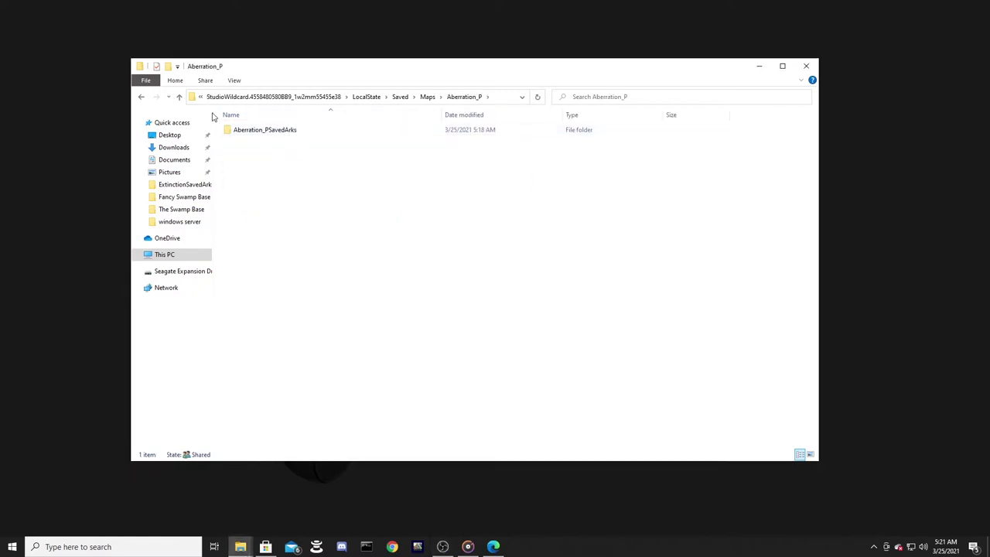
pyautogui.click(178, 97)
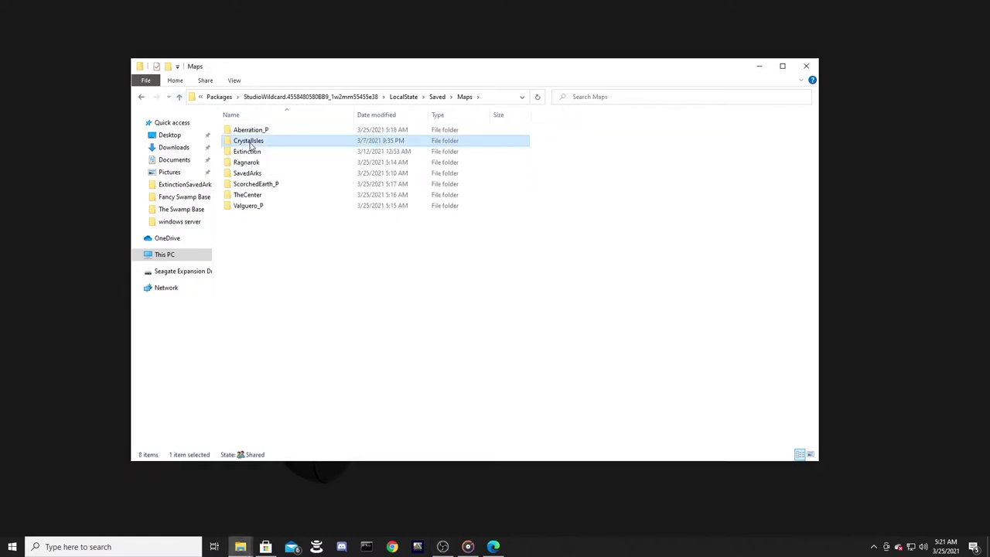
pyautogui.doubleClick(250, 140)
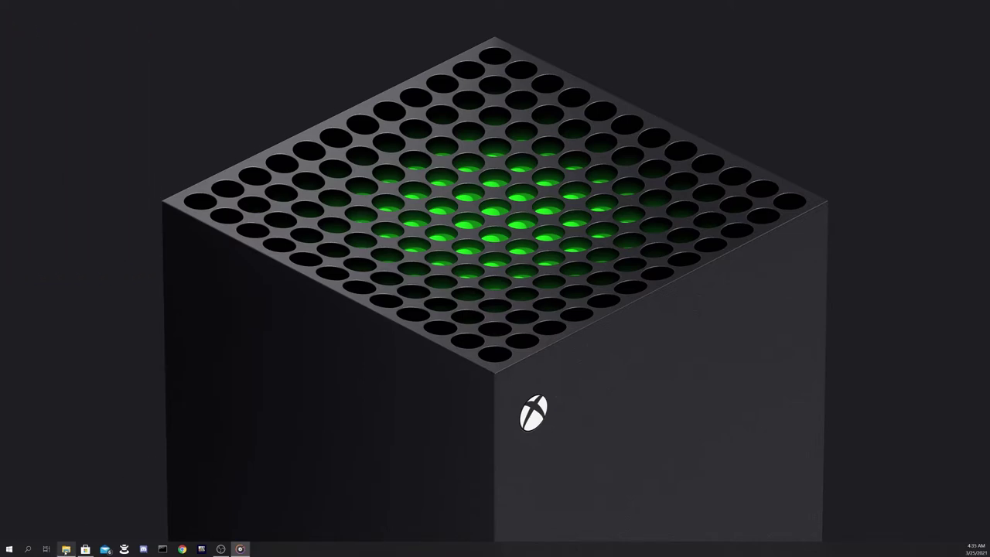
# - Open the personal user profile folder inside Users on Local Disk (C:) in File Explorer
pyautogui.click(66, 548)
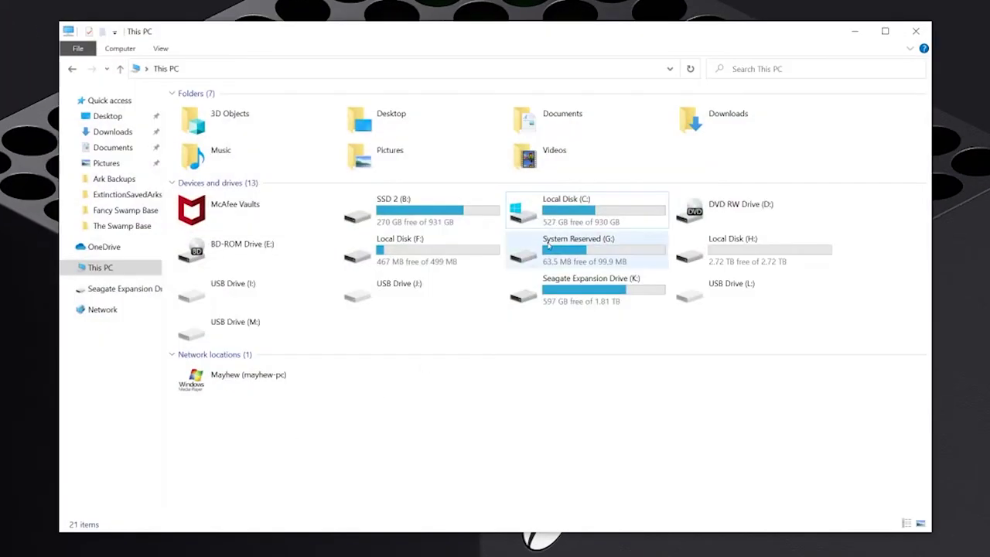
pyautogui.doubleClick(565, 211)
pyautogui.doubleClick(263, 375)
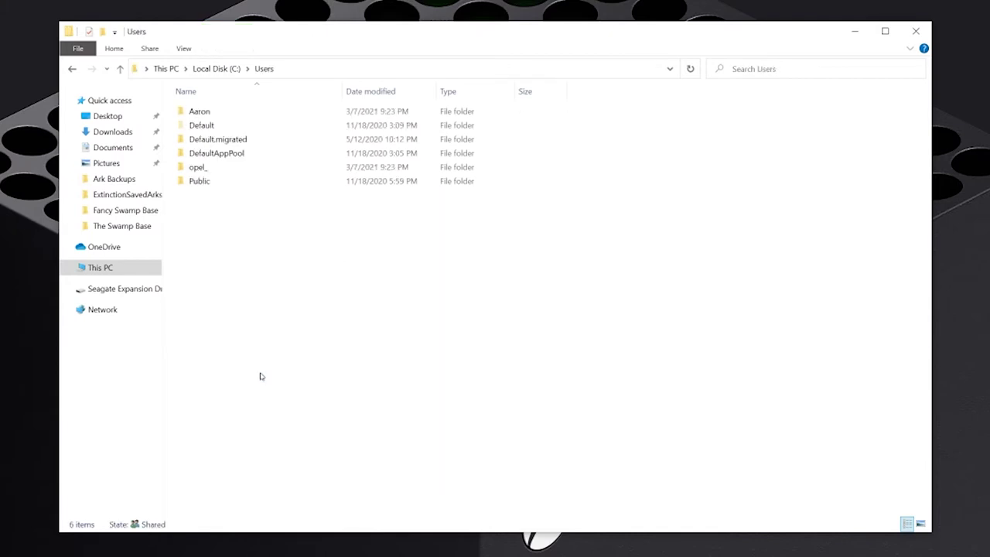
pyautogui.doubleClick(301, 166)
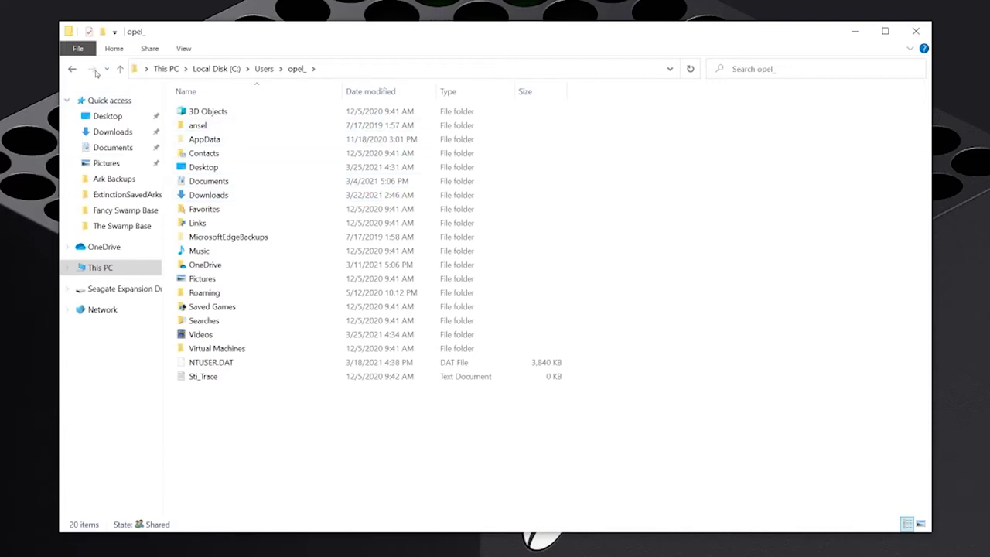
# - Check in the folder options that hidden files, folders, and drives are set to be shown, and confirm the options
pyautogui.click(77, 48)
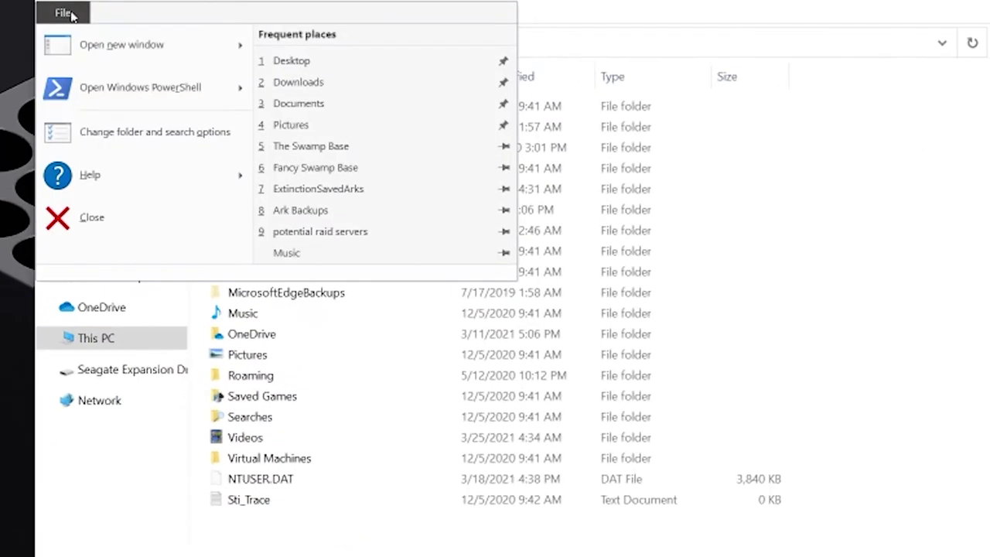
pyautogui.click(139, 138)
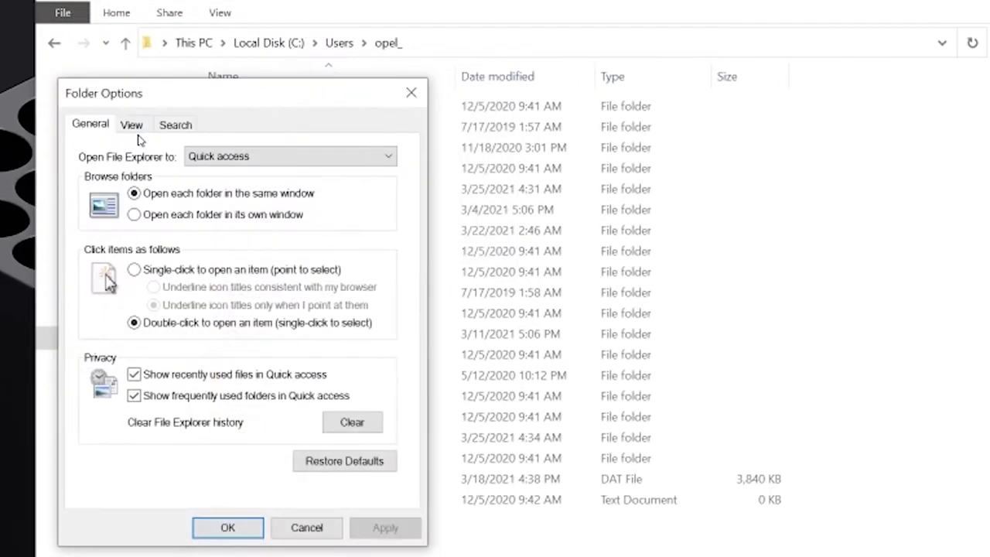
pyautogui.click(138, 125)
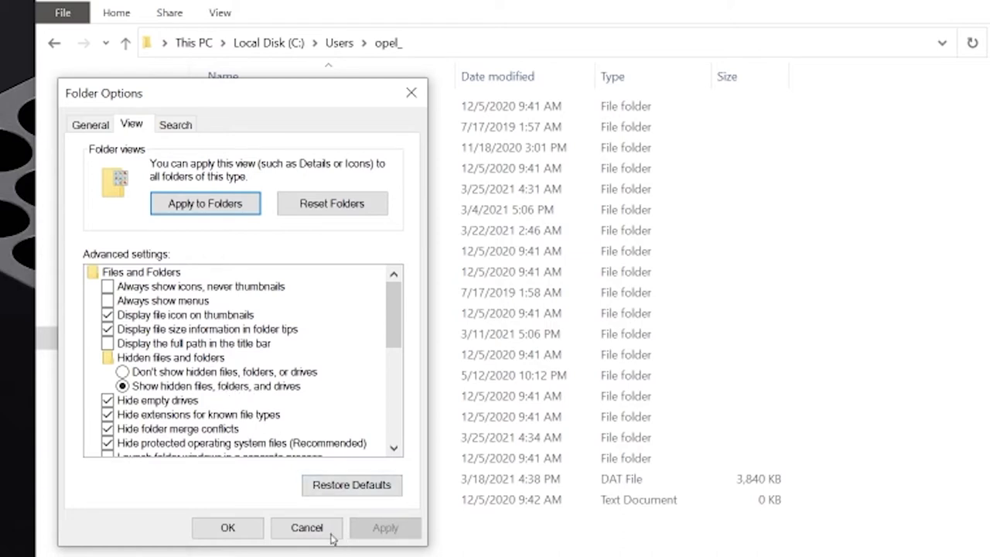
pyautogui.click(228, 528)
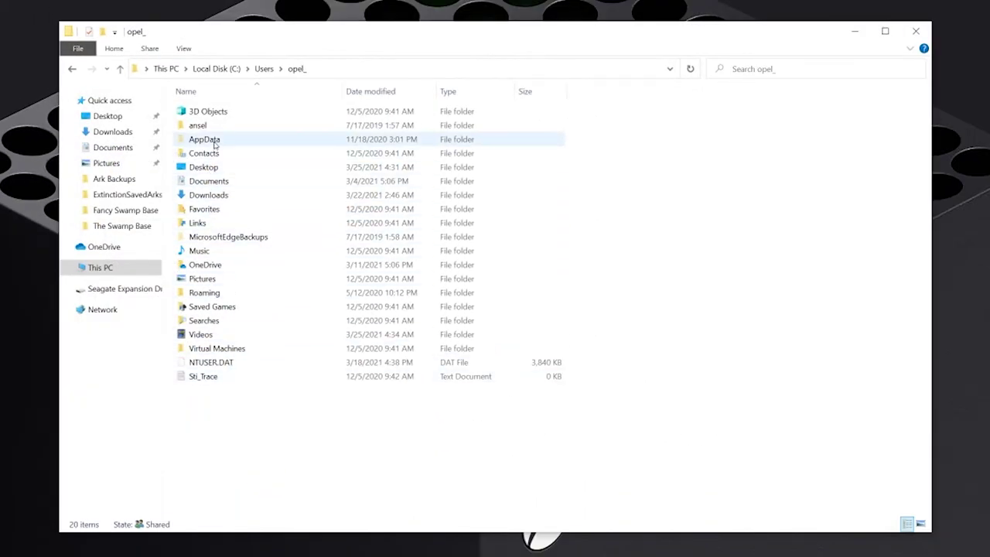
# - Open the StudioWildcard.4558480580BB9_1w2mm55455e38 folder located under AppData, Local, Packages
pyautogui.doubleClick(215, 144)
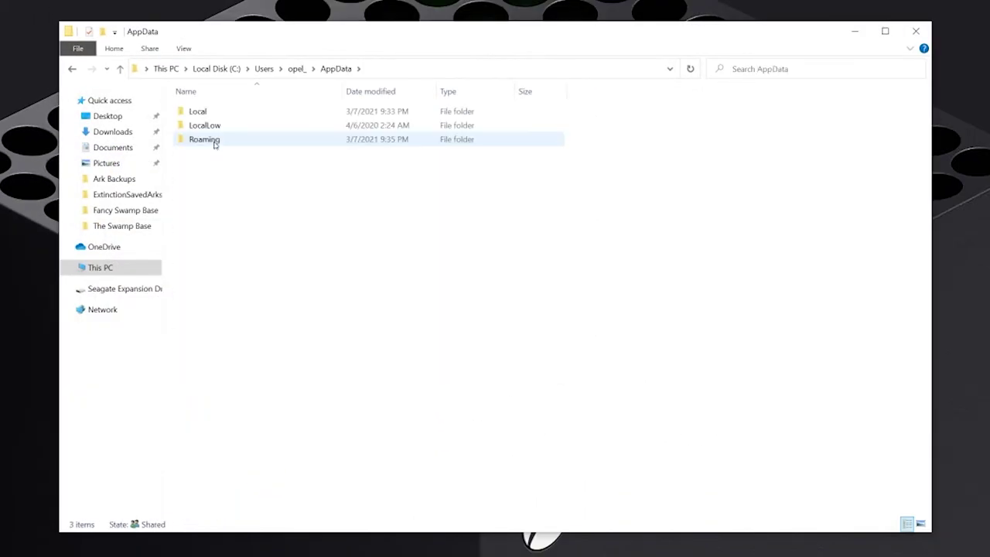
pyautogui.doubleClick(216, 115)
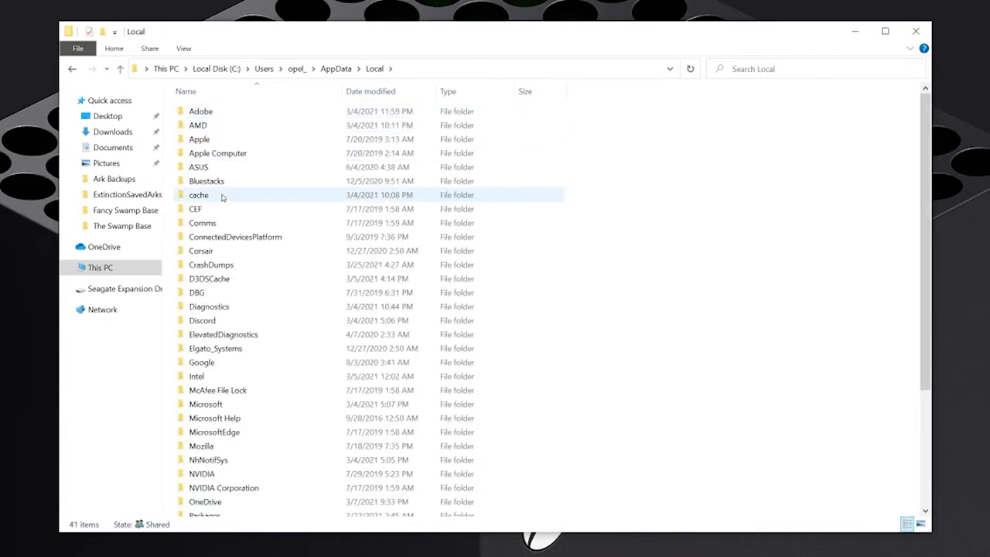
pyautogui.scroll(-2, 250, 462)
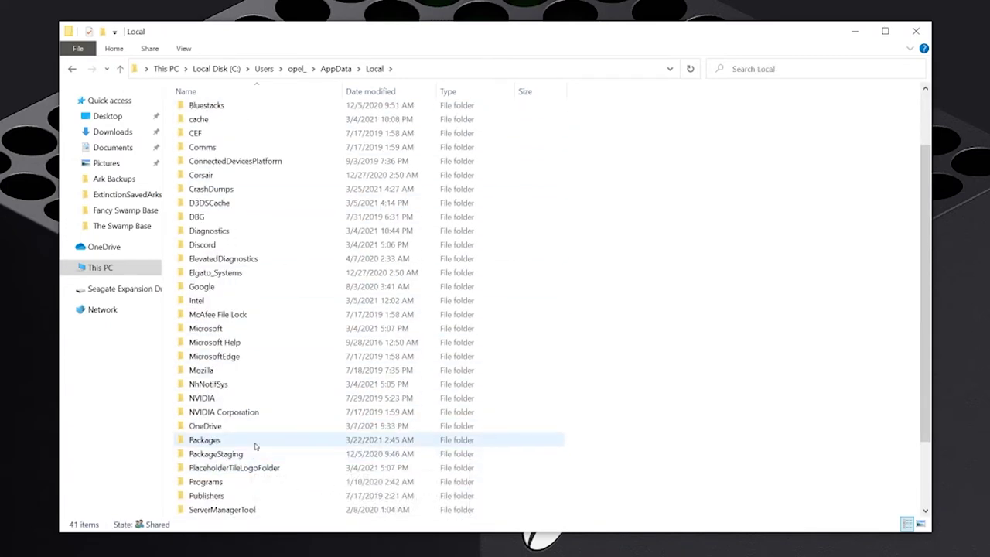
pyautogui.doubleClick(256, 443)
pyautogui.scroll(-5, 255, 443)
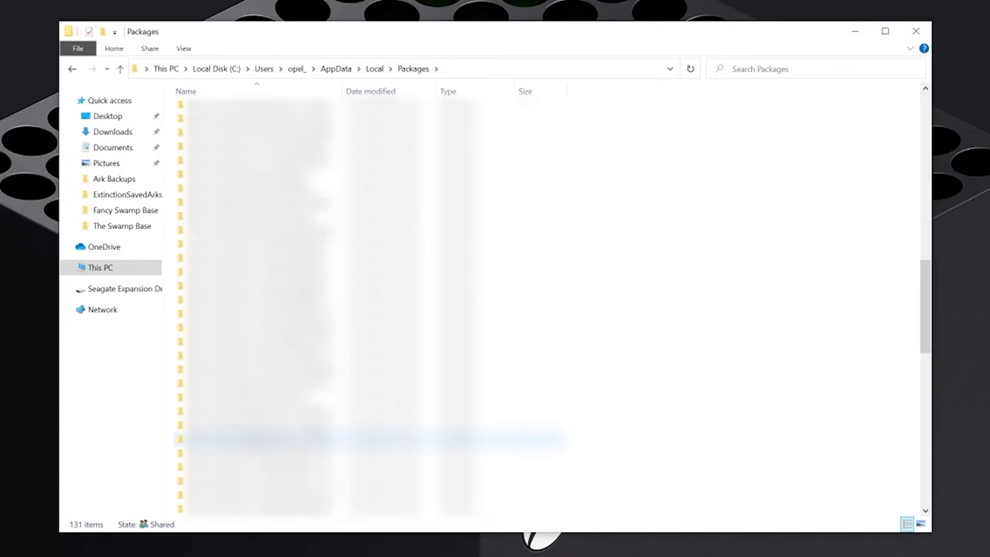
pyautogui.scroll(-5, 257, 446)
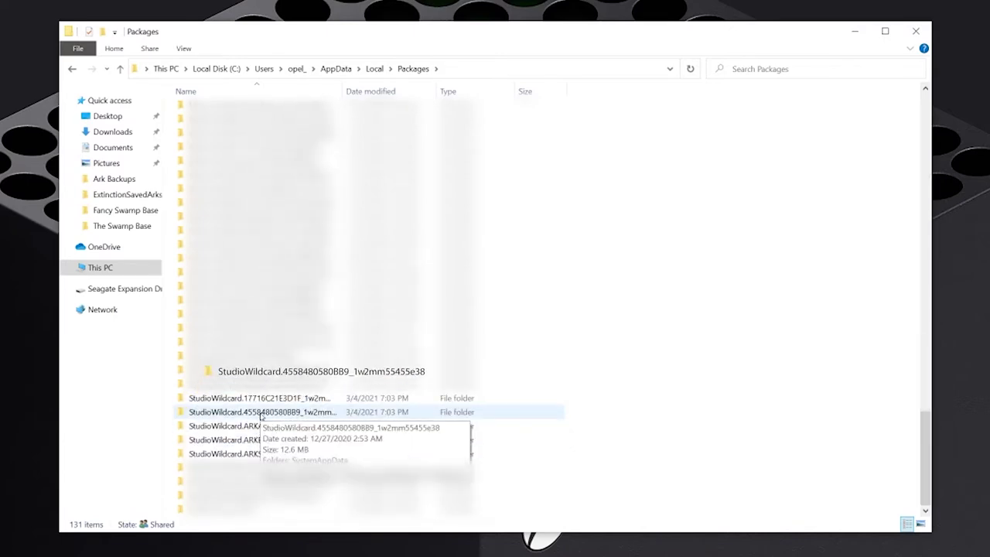
pyautogui.doubleClick(261, 416)
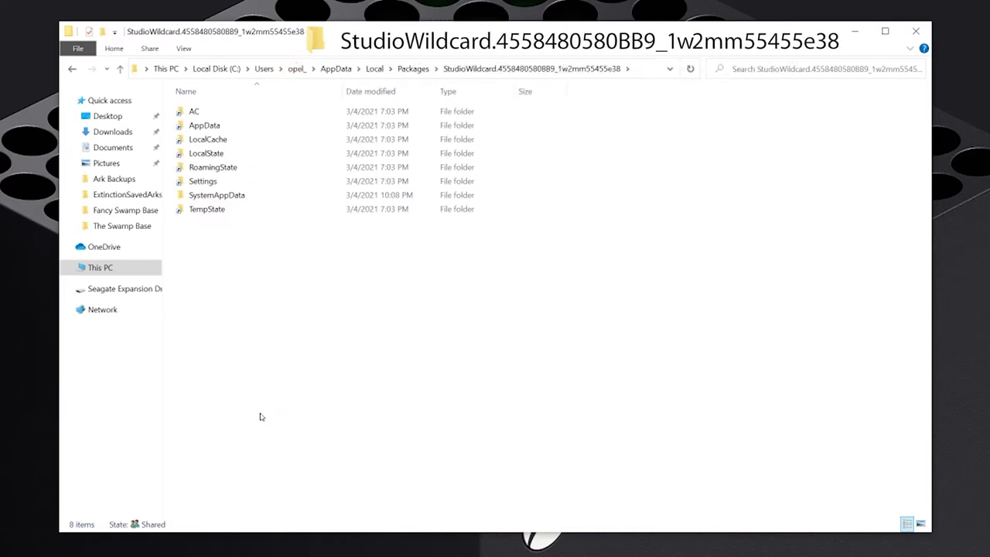
# - Open the UWP folder under LocalState, Saved, UWPConfig and look through the GameUserSettings file
pyautogui.doubleClick(229, 154)
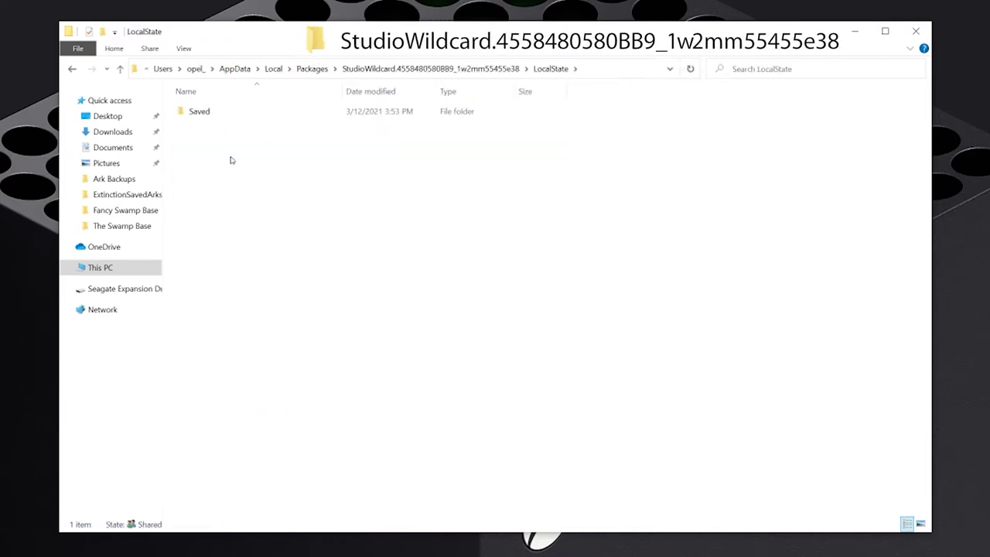
pyautogui.doubleClick(200, 112)
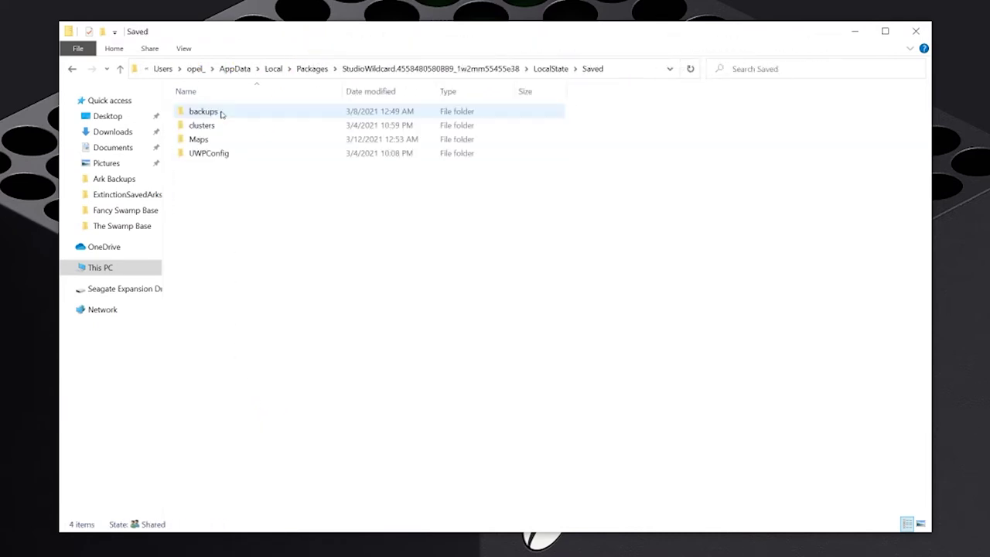
pyautogui.doubleClick(219, 154)
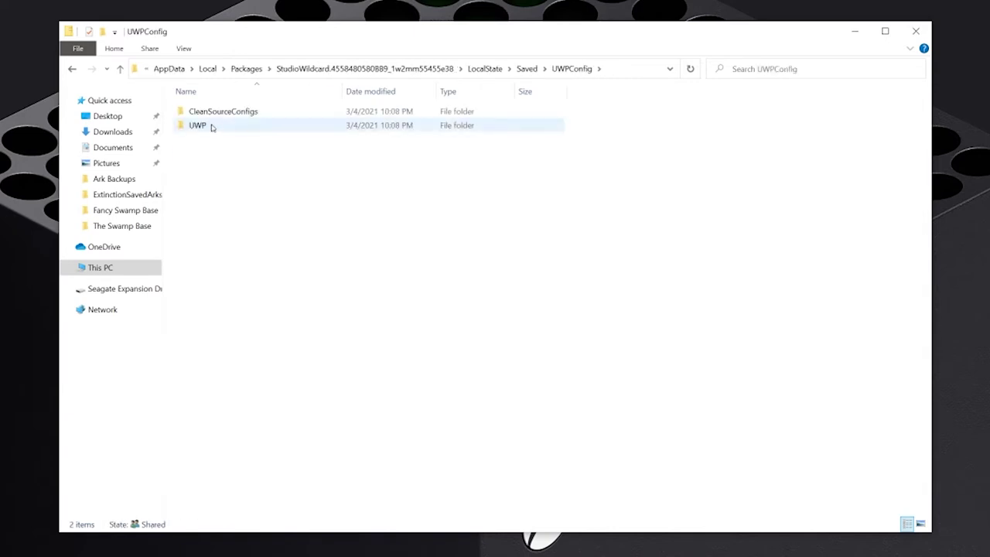
pyautogui.doubleClick(212, 126)
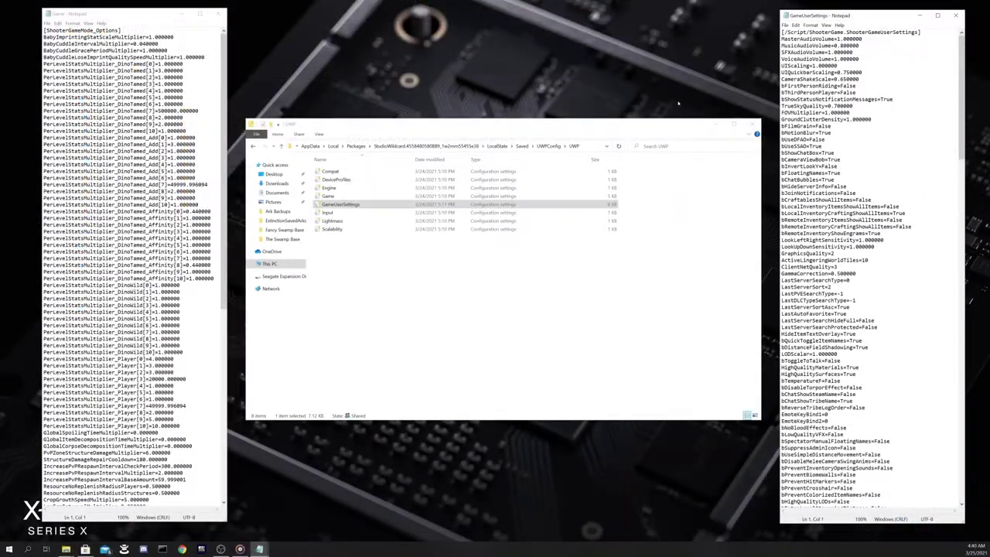
pyautogui.moveTo(962, 51); pyautogui.dragTo(964, 239)
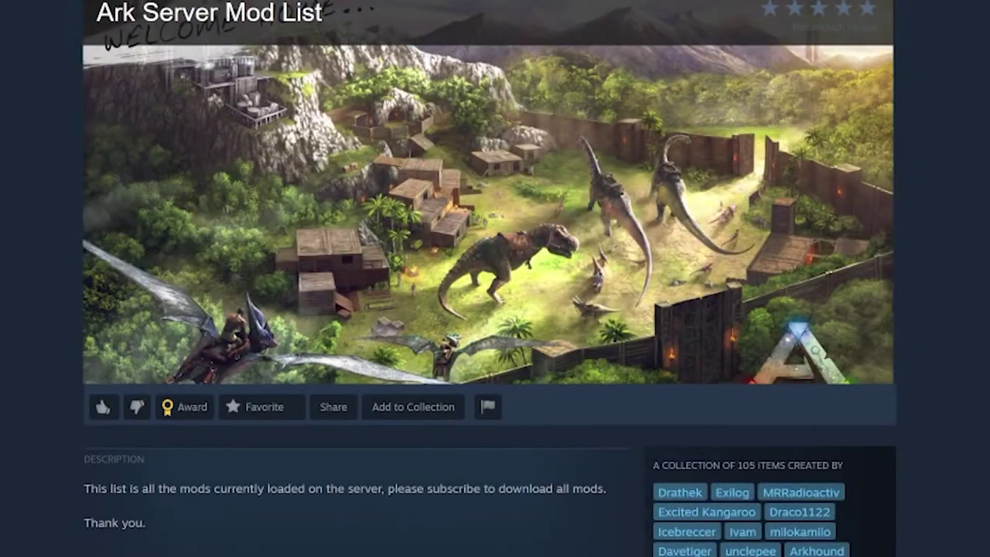
# - Browse the mods listed in the Ark Server Mod List collection
pyautogui.scroll(-5, 495, 278)
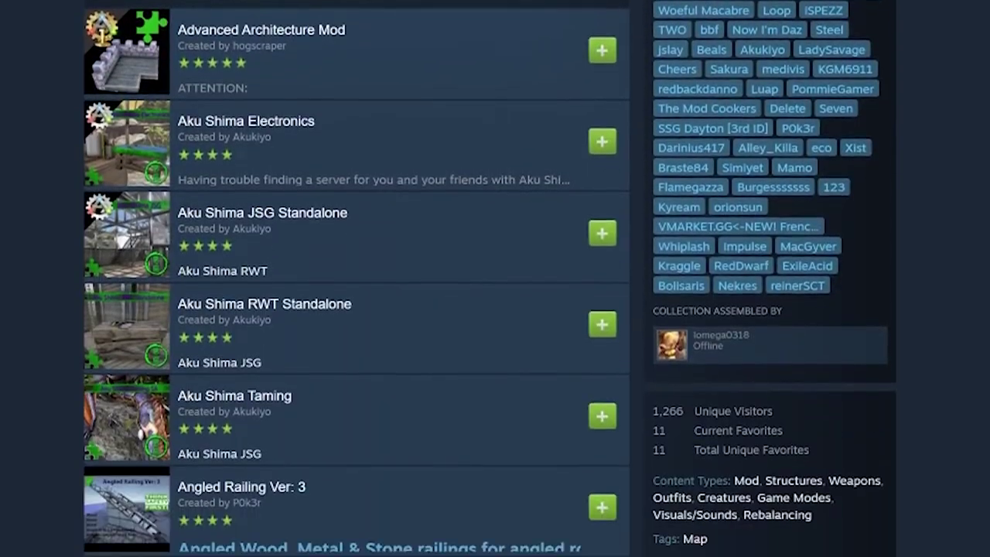
pyautogui.scroll(-10, 356, 278)
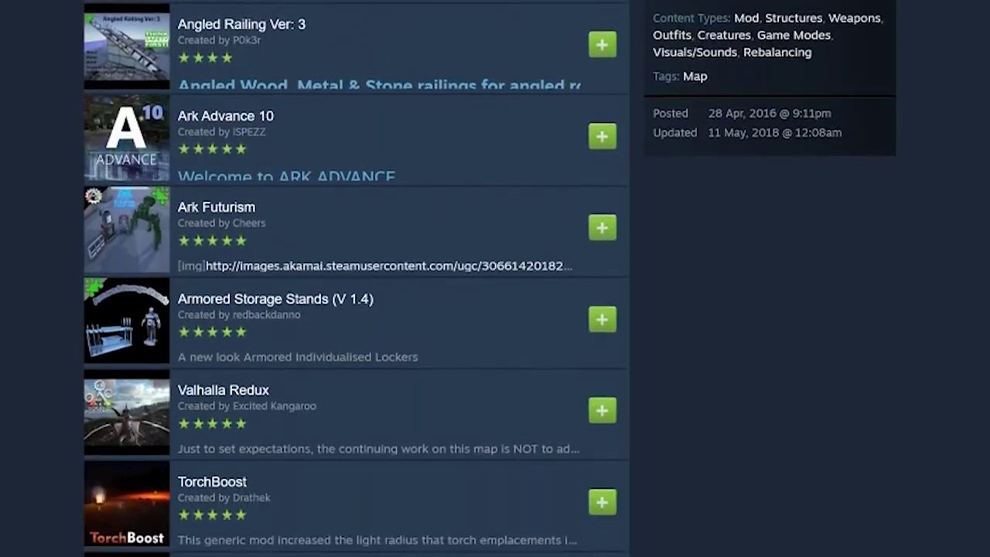
pyautogui.scroll(-5, 355, 278)
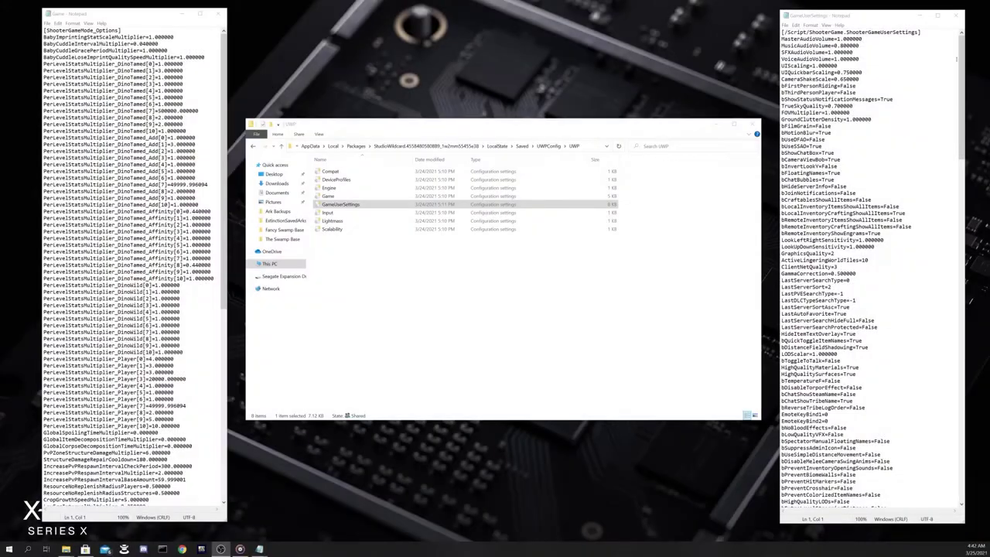
# - Highlight the OverrideOfficialDifficulty=10 line under [ServerSettings] in the GameUserSettings file
pyautogui.moveTo(962, 59); pyautogui.dragTo(967, 365)
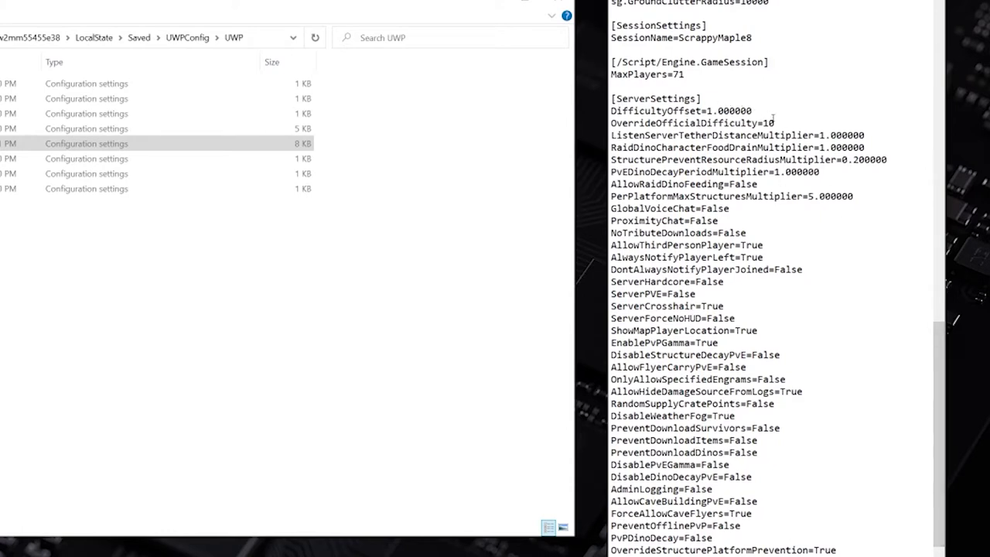
pyautogui.moveTo(774, 123); pyautogui.dragTo(617, 123)
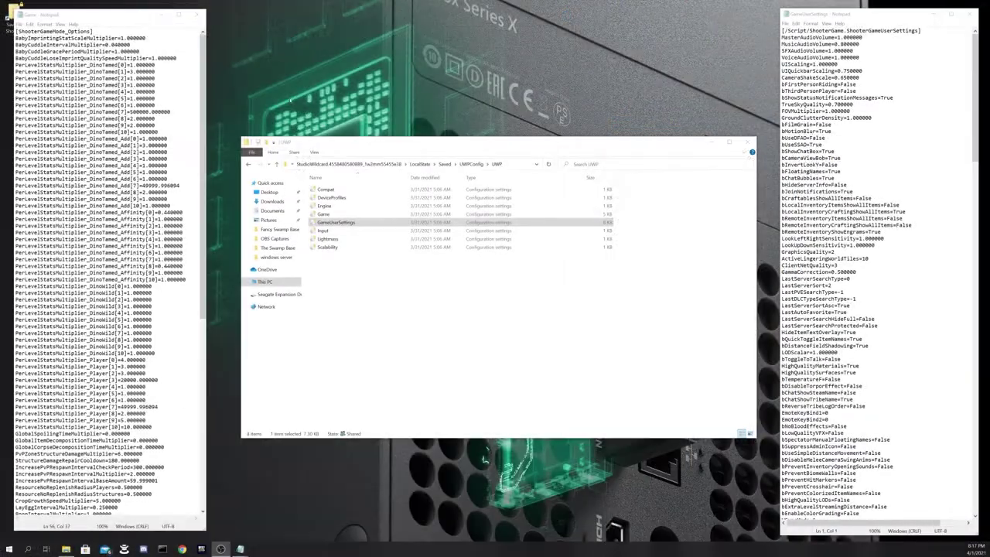
# - Highlight the bHardLimitTurretsInRange=False line in the Game configuration file
pyautogui.moveTo(202, 48); pyautogui.dragTo(203, 181)
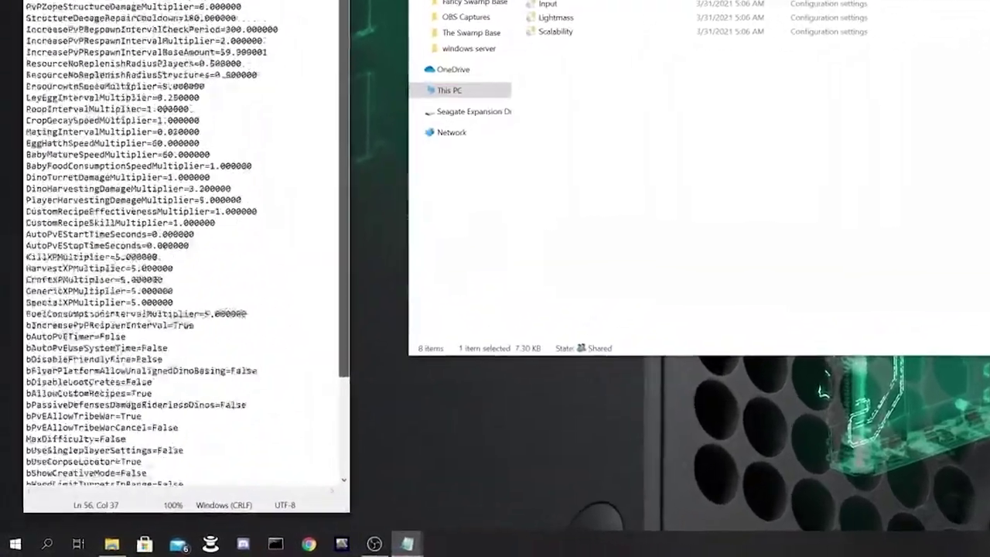
pyautogui.scroll(-5, 185, 255)
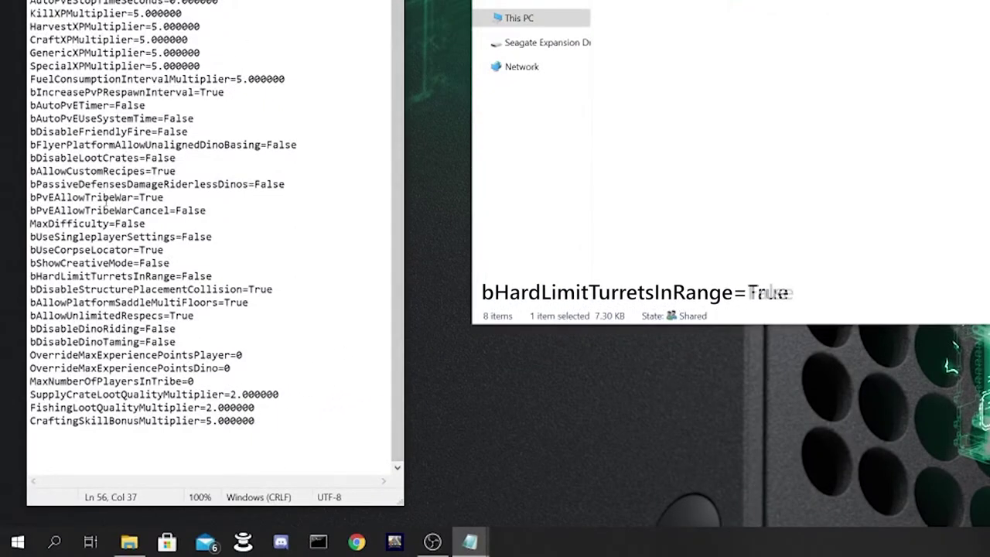
pyautogui.moveTo(31, 276); pyautogui.dragTo(214, 277)
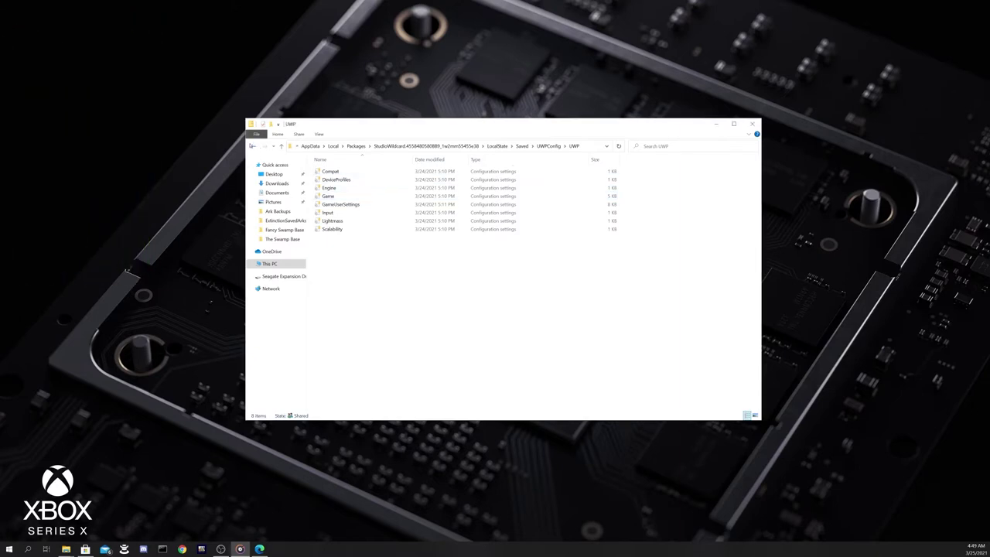
# - Go back from the UWP folder to Saved and open the Maps folder
pyautogui.click(252, 145)
pyautogui.click(252, 145)
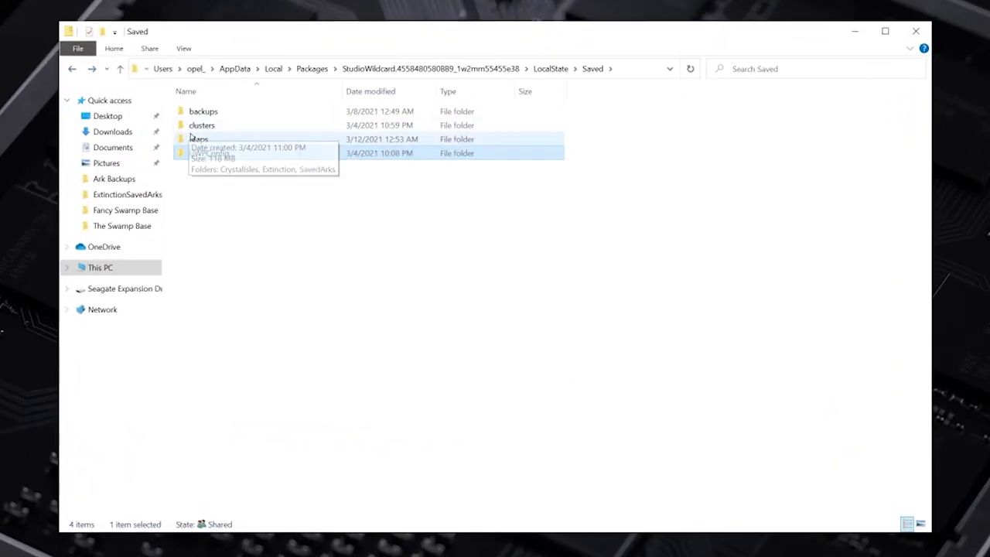
pyautogui.doubleClick(195, 139)
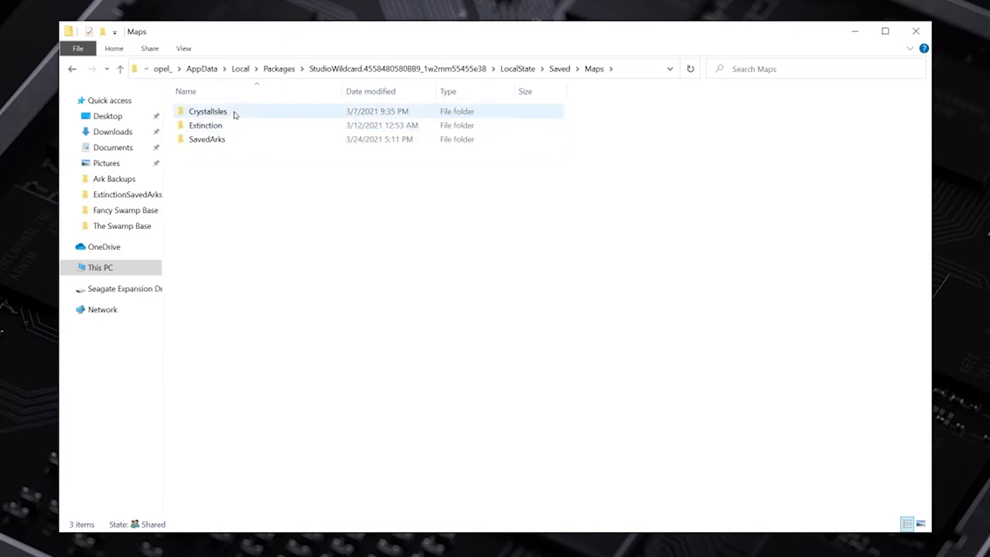
# - Open the SavedArks folder inside Maps to view its save files, and minimize the File Explorer window
pyautogui.click(235, 140)
pyautogui.doubleClick(235, 140)
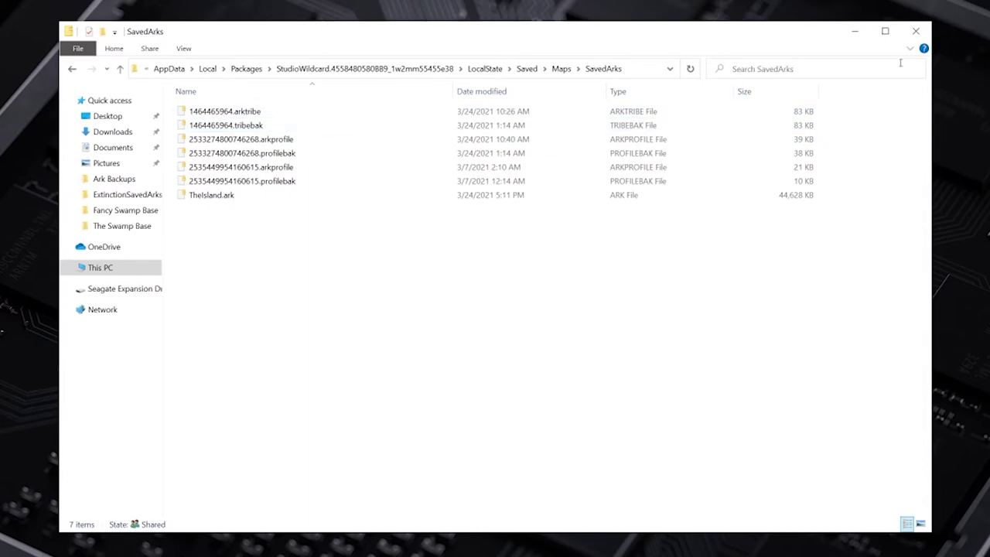
pyautogui.click(858, 34)
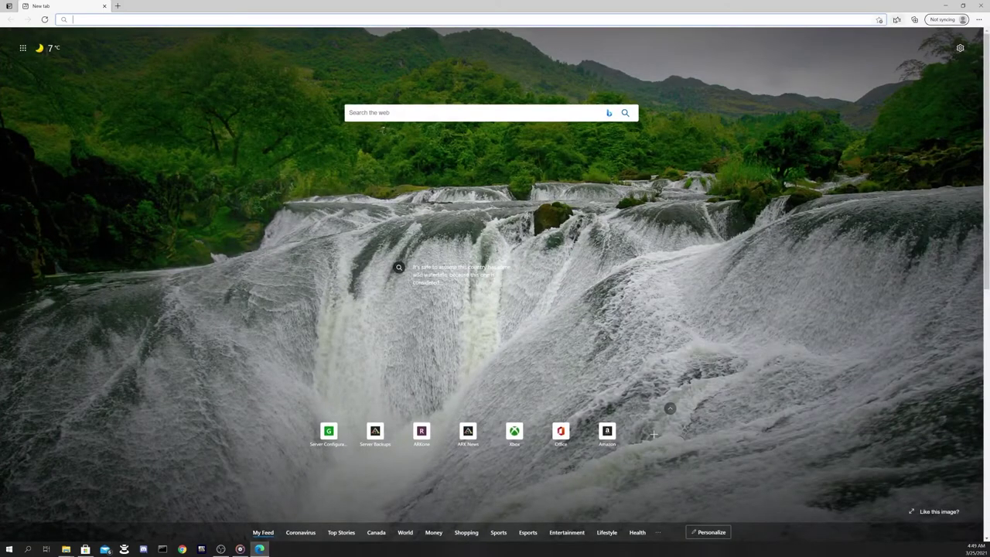
# - Open the saved Server Backups favorite in the browser and bring its server lists into view
pyautogui.click(896, 19)
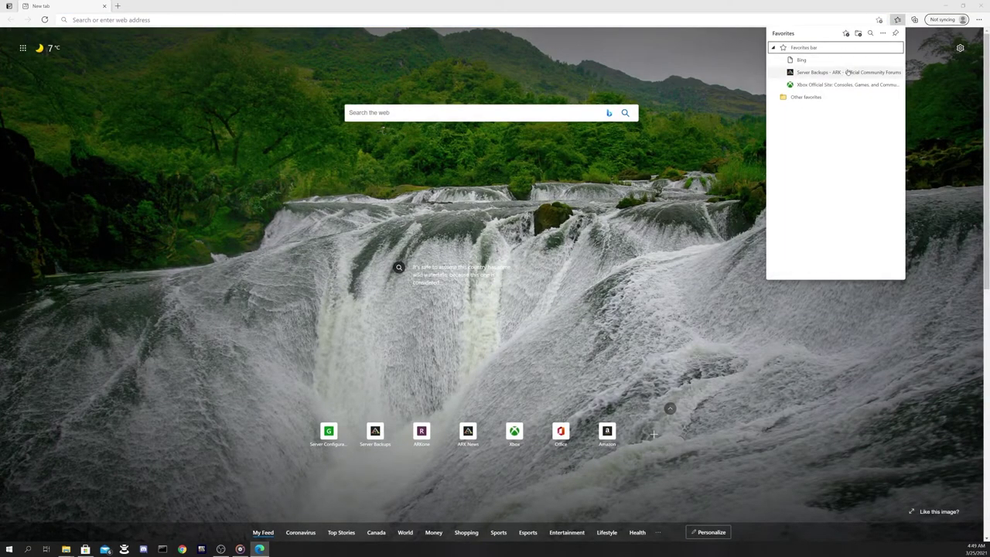
pyautogui.click(847, 71)
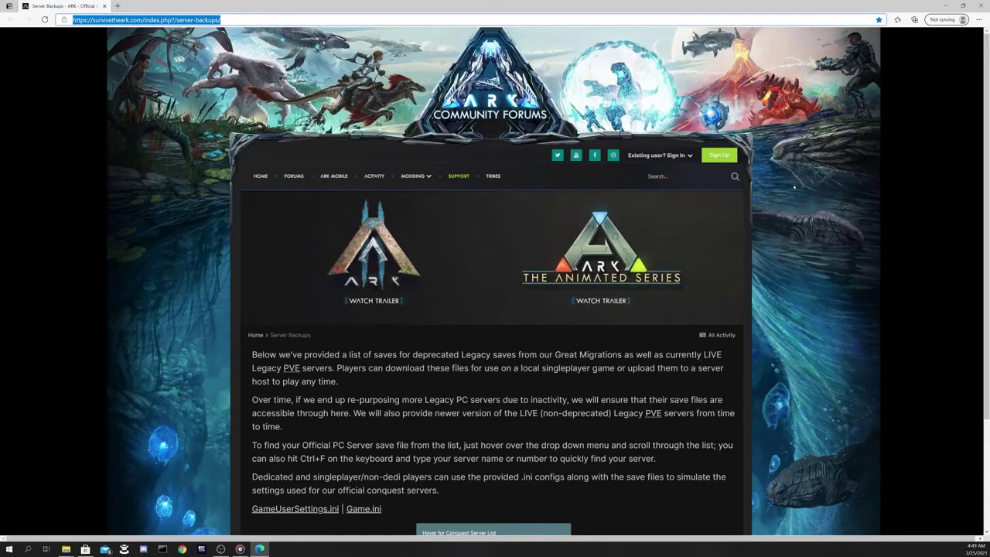
pyautogui.scroll(-2, 794, 186)
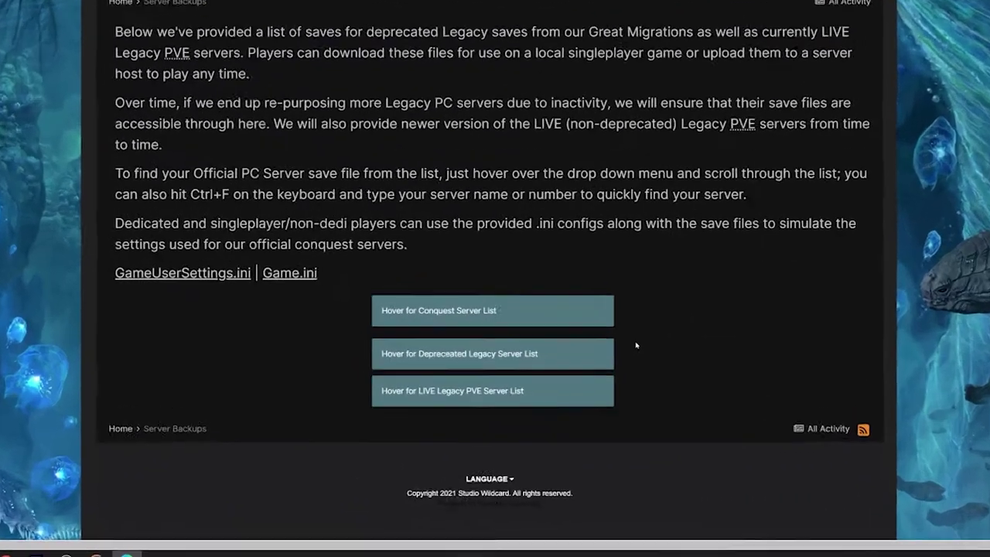
# - Browse the server saves offered in the Deprecated Legacy Server List
pyautogui.moveTo(541, 417)
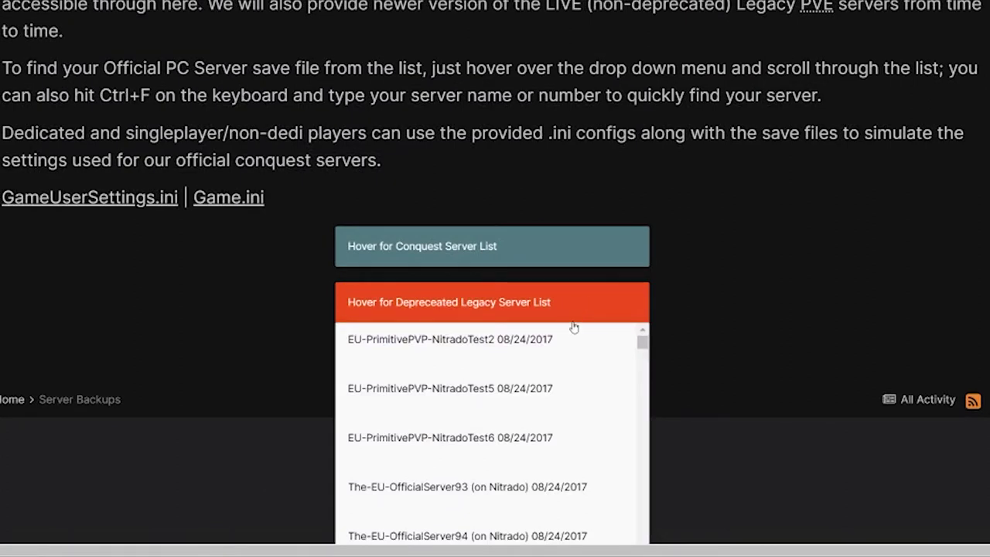
pyautogui.scroll(-5, 582, 353)
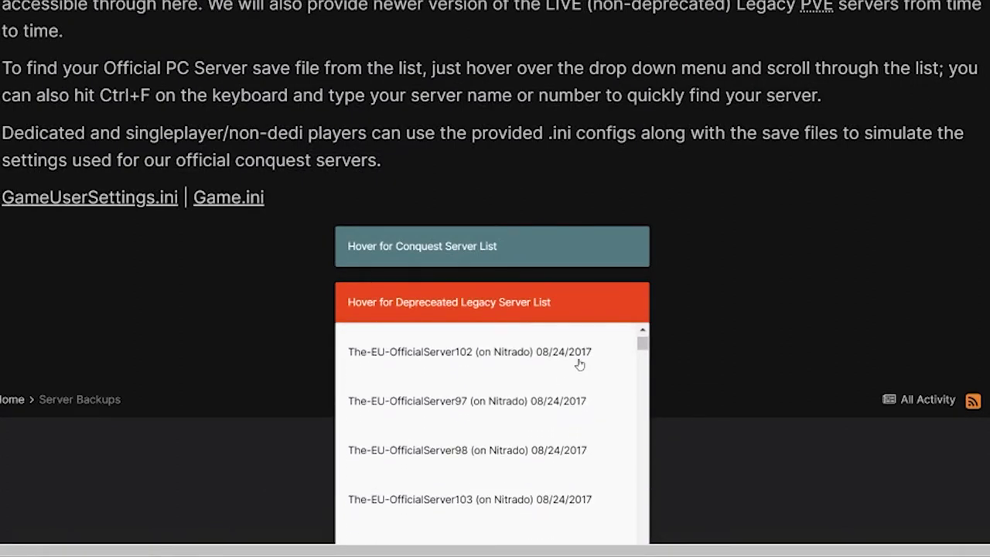
pyautogui.scroll(-5, 579, 364)
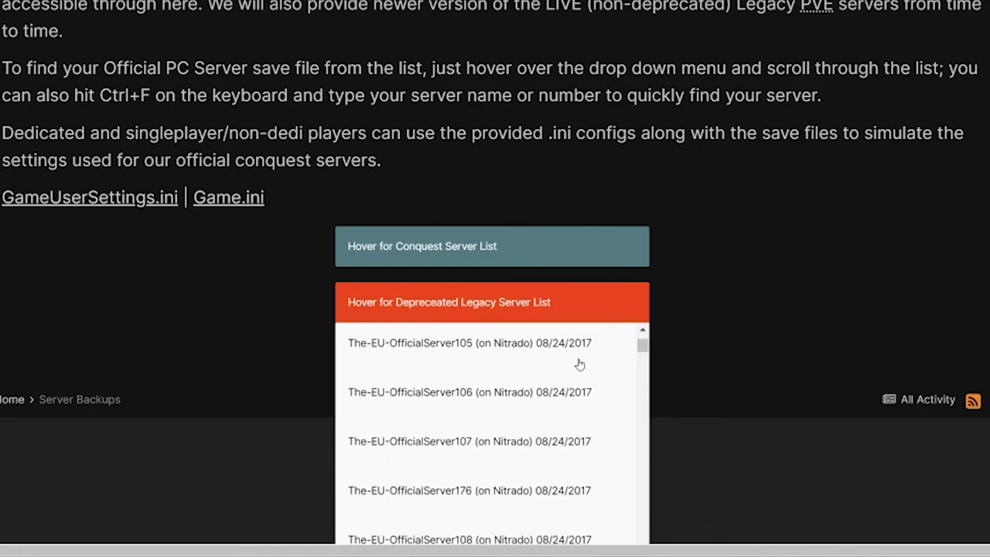
pyautogui.scroll(-5, 579, 364)
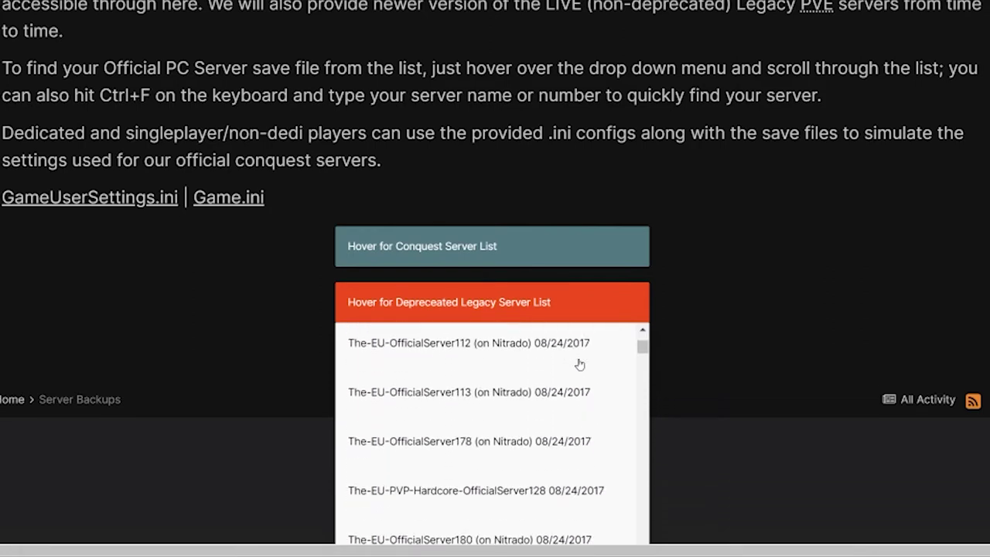
pyautogui.scroll(-5, 579, 363)
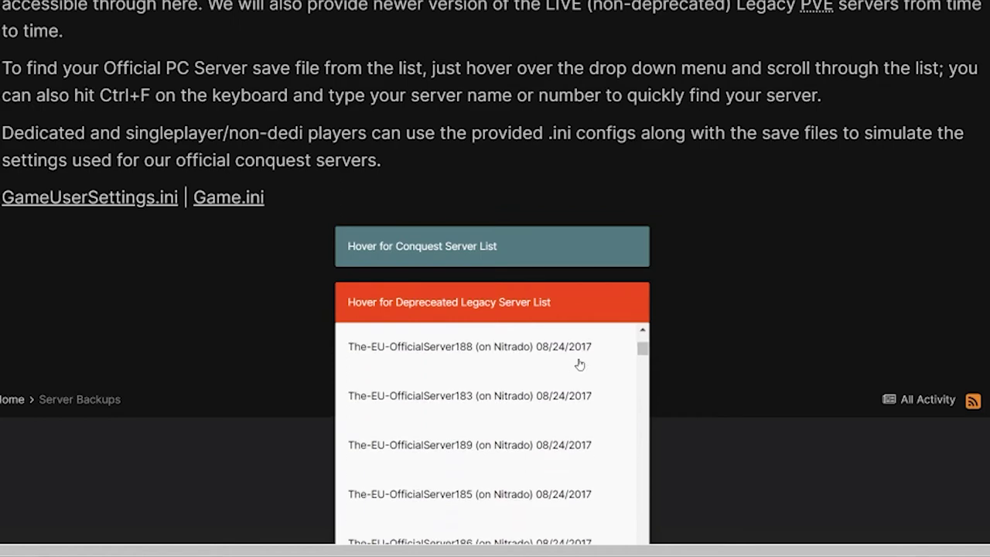
pyautogui.scroll(-5, 579, 364)
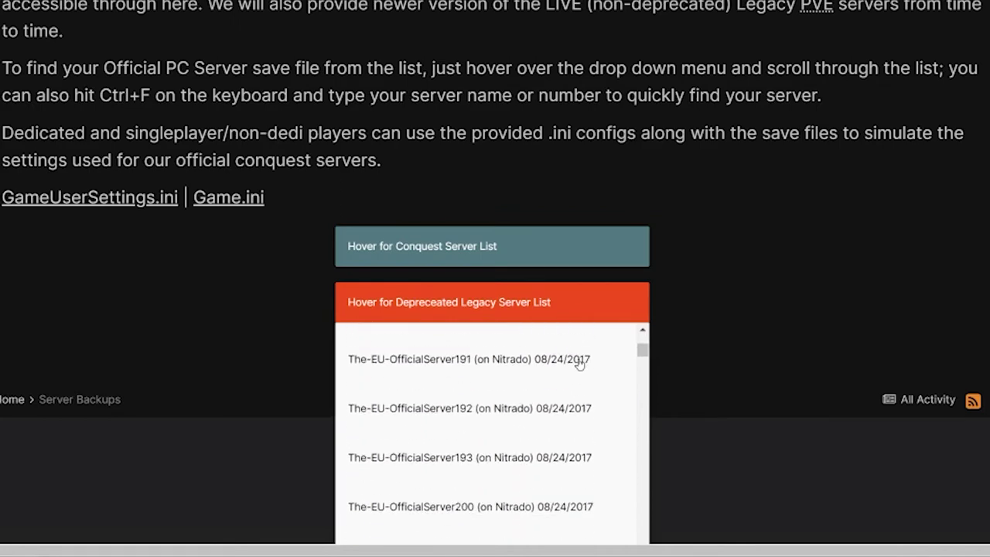
pyautogui.scroll(-3, 579, 364)
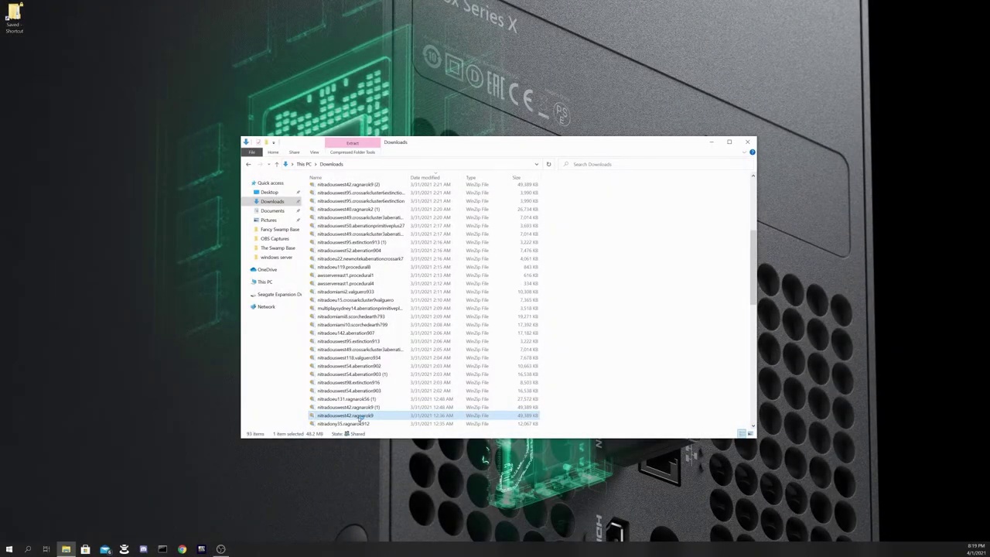
# - Open the nitradouswest42.ragnarok9 archive, place its nested R9.zip beside it, and select Ragnarok.ark in R9.zip
pyautogui.doubleClick(359, 418)
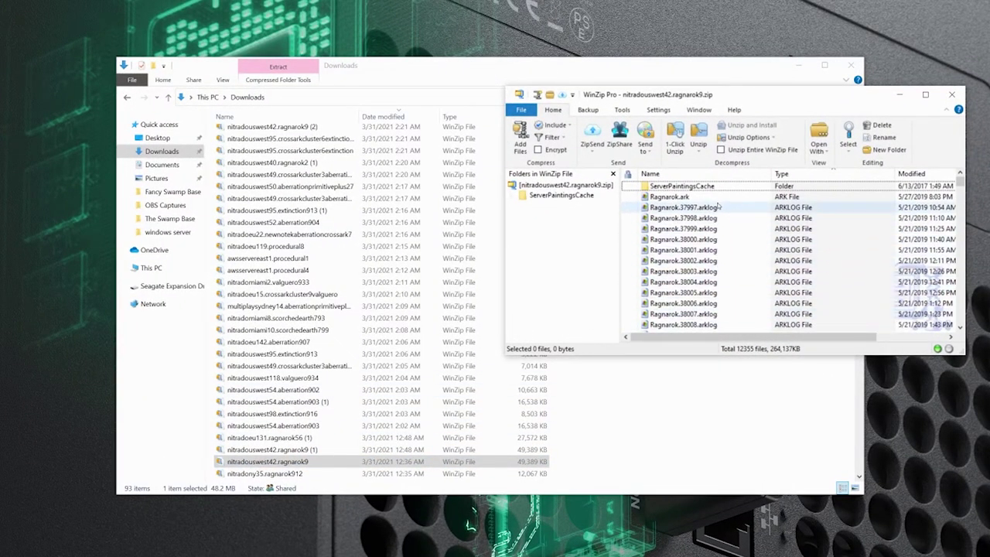
pyautogui.click(783, 175)
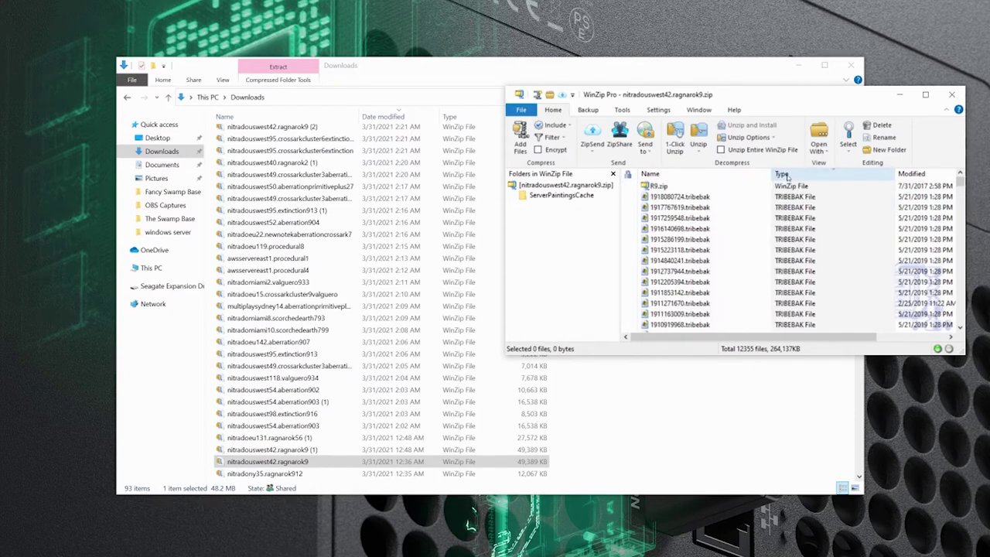
pyautogui.doubleClick(727, 189)
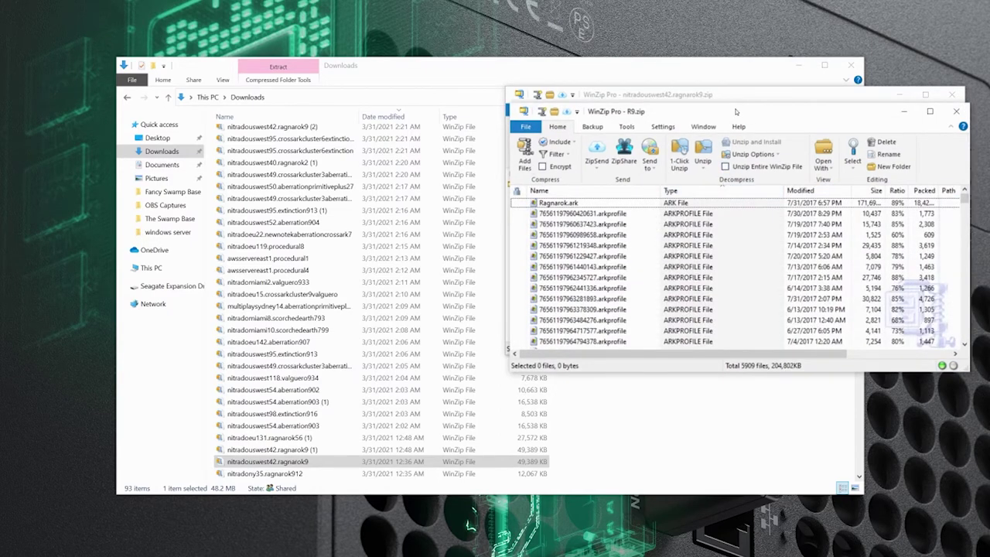
pyautogui.moveTo(736, 111); pyautogui.dragTo(253, 94)
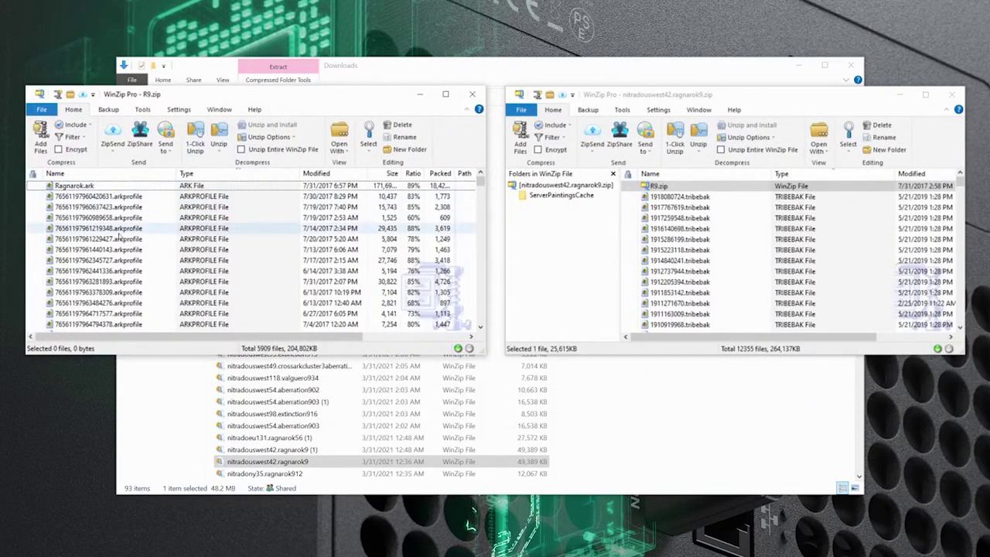
pyautogui.click(133, 185)
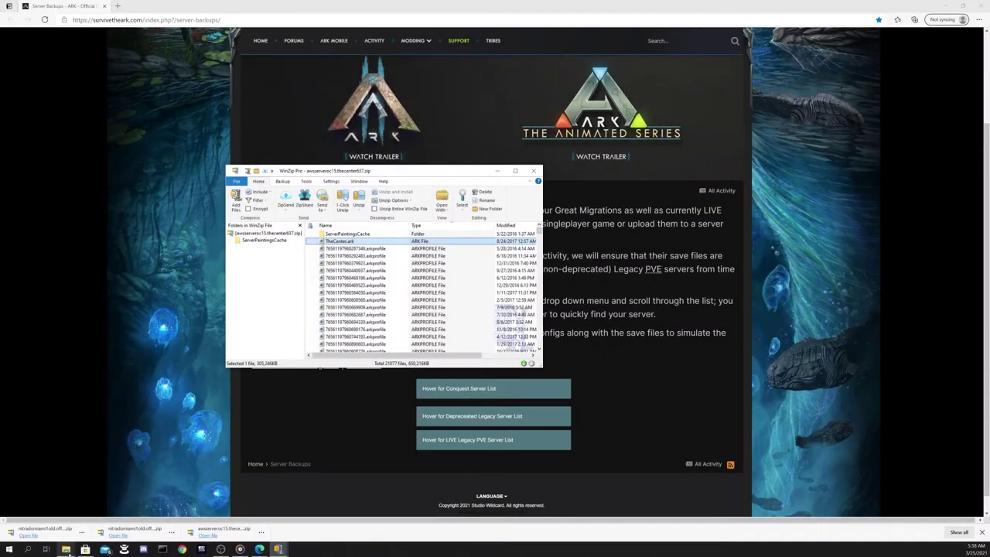
# - Switch to the Maps folder in File Explorer and open TheCenterSavedArks inside TheCenter
pyautogui.click(67, 550)
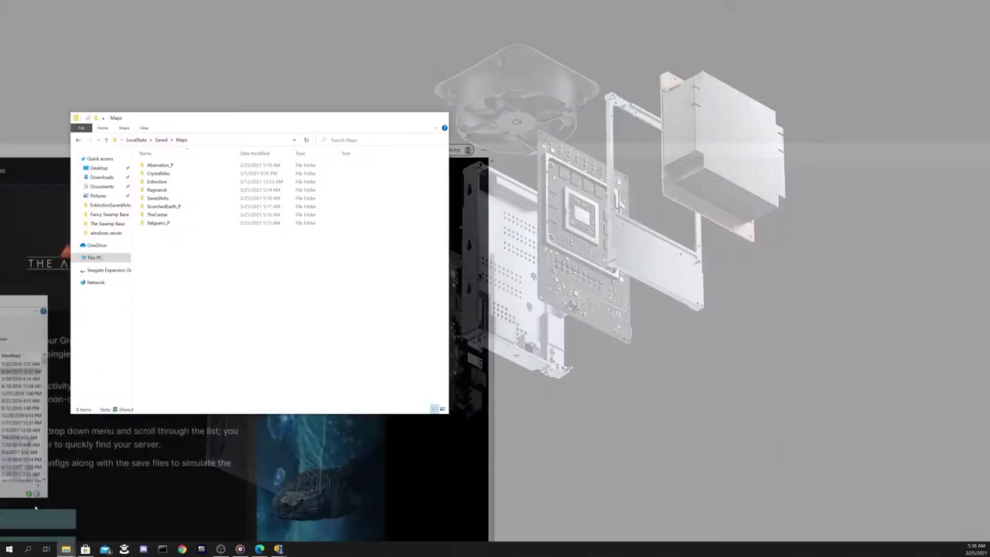
pyautogui.click(36, 508)
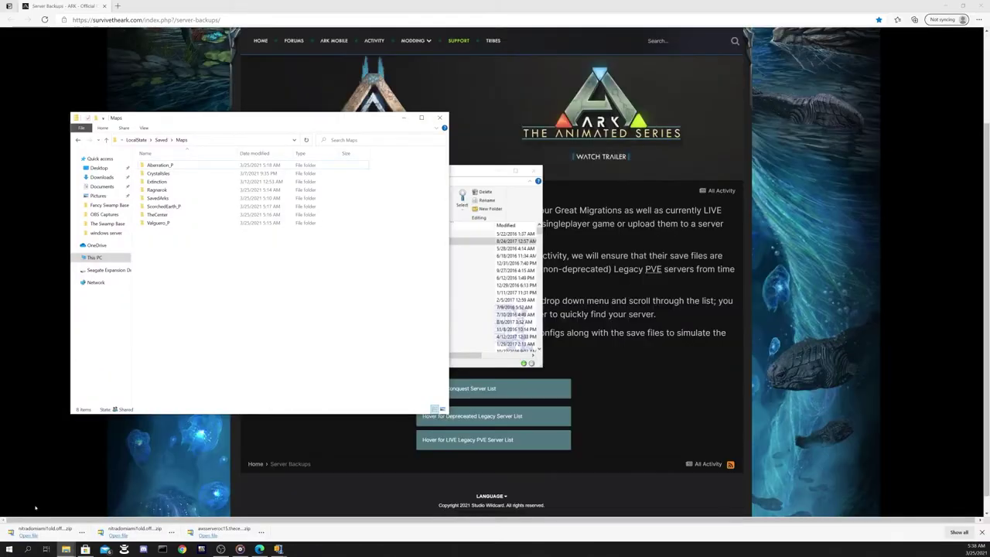
pyautogui.doubleClick(159, 215)
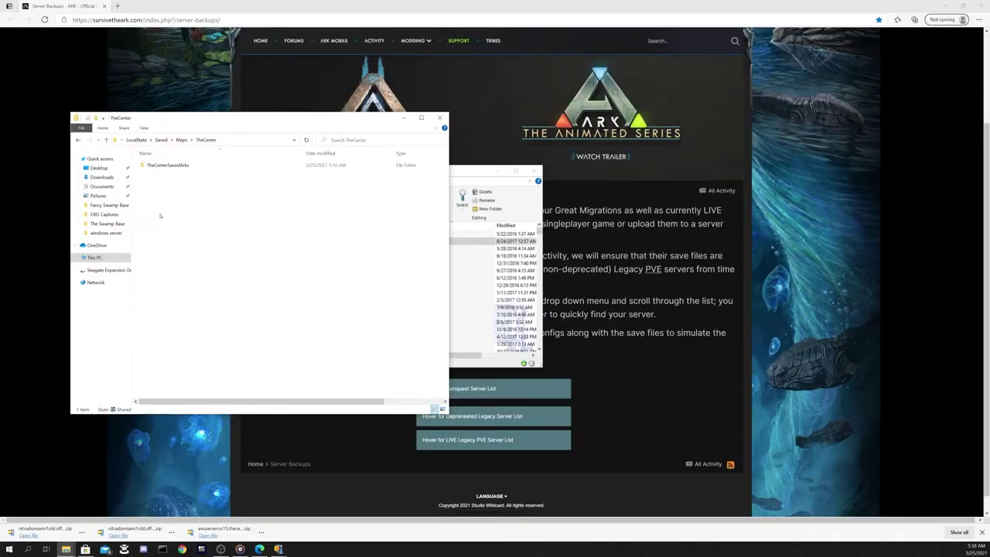
pyautogui.doubleClick(168, 165)
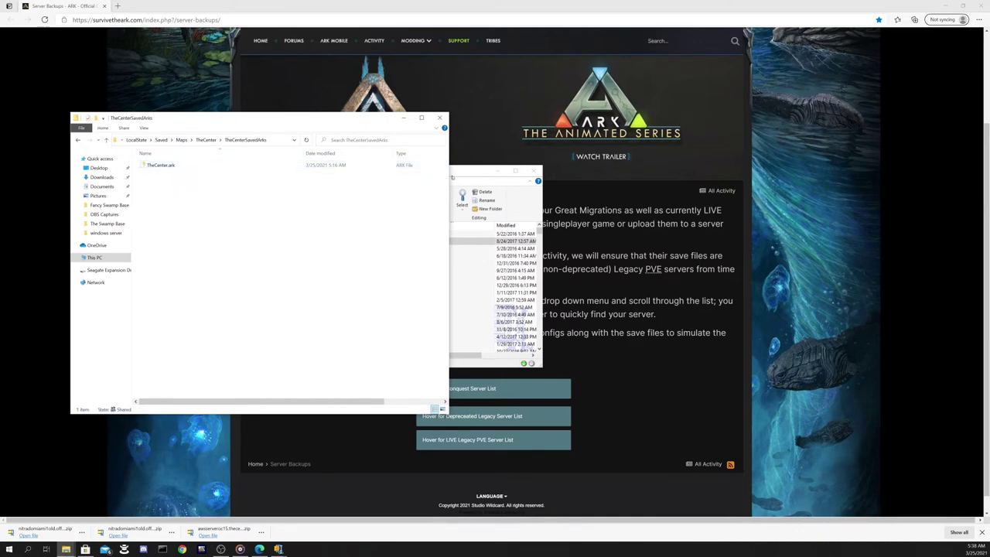
# - Extract TheCenter.ark from the awsserveroc15.thecenter637 archive into TheCenterSavedArks, replacing the existing file
pyautogui.moveTo(455, 175); pyautogui.dragTo(731, 143)
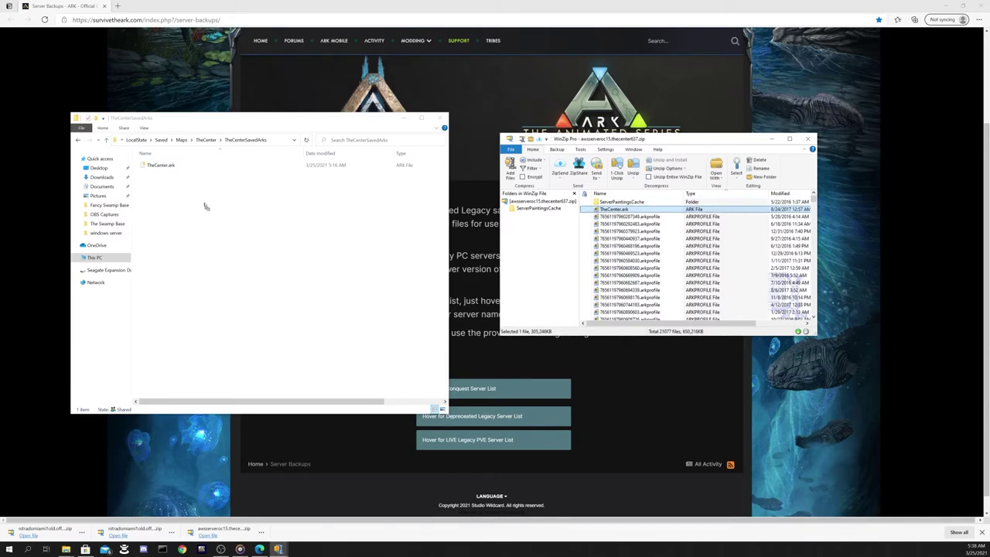
pyautogui.moveTo(206, 207); pyautogui.dragTo(205, 205)
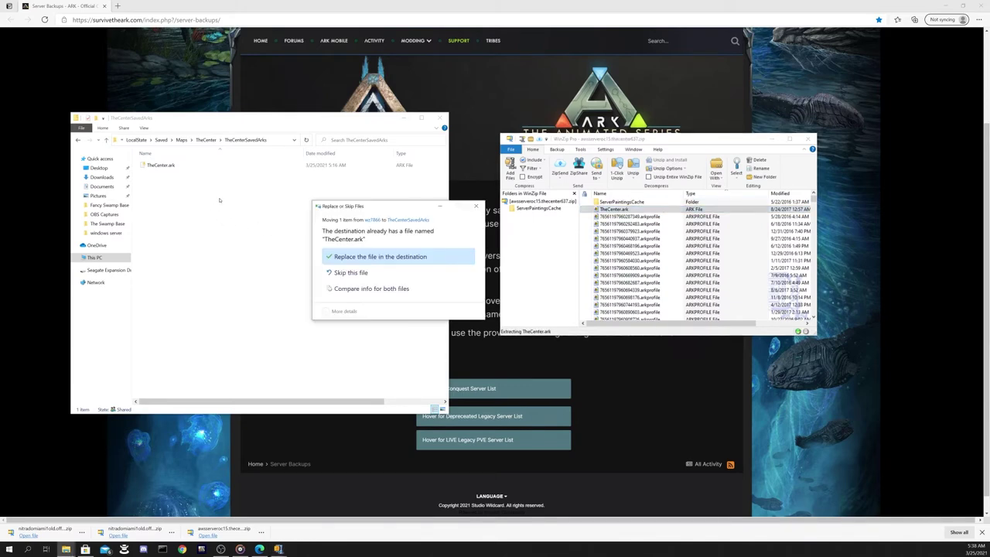
pyautogui.click(372, 259)
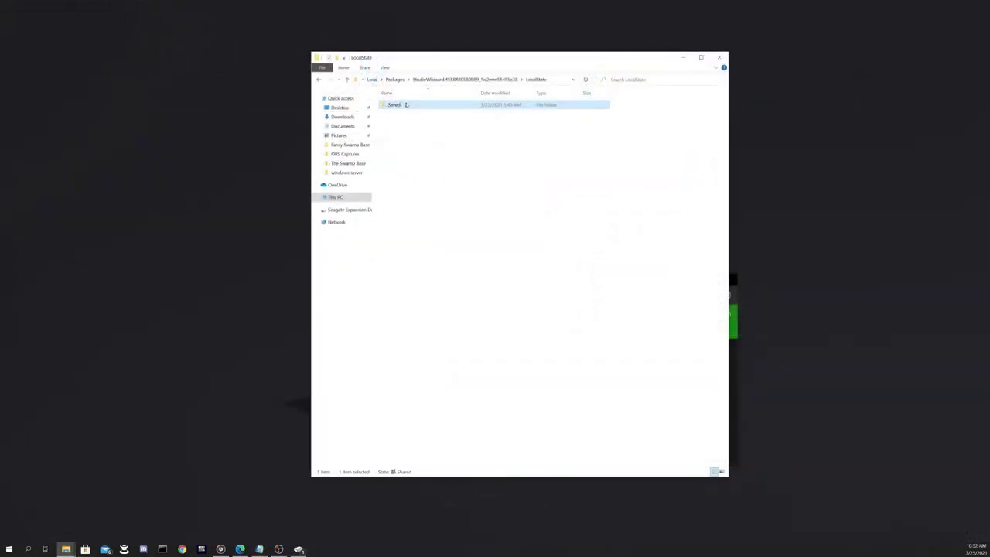
# - Create a shortcut to the Saved folder and move it to the desktop without encryption
pyautogui.rightClick(406, 104)
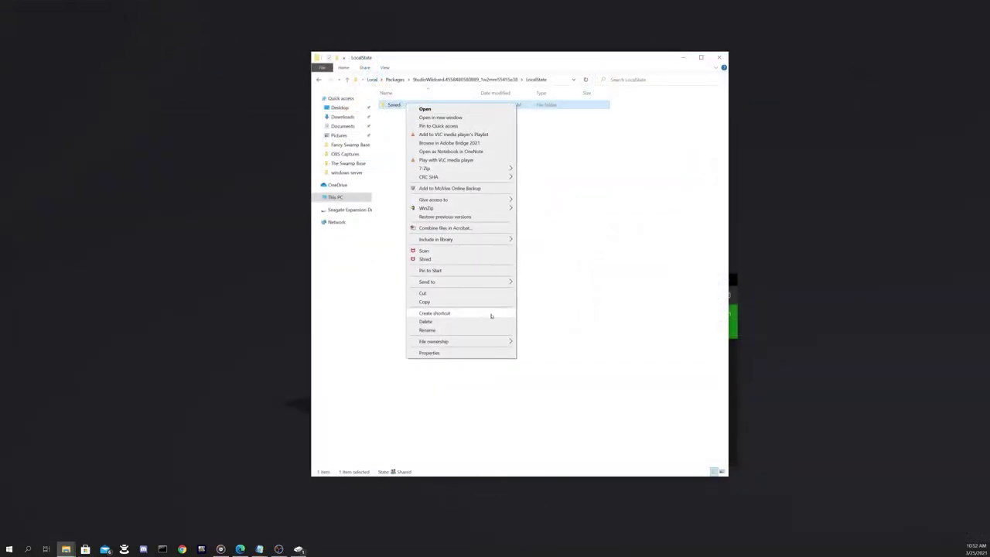
pyautogui.click(434, 312)
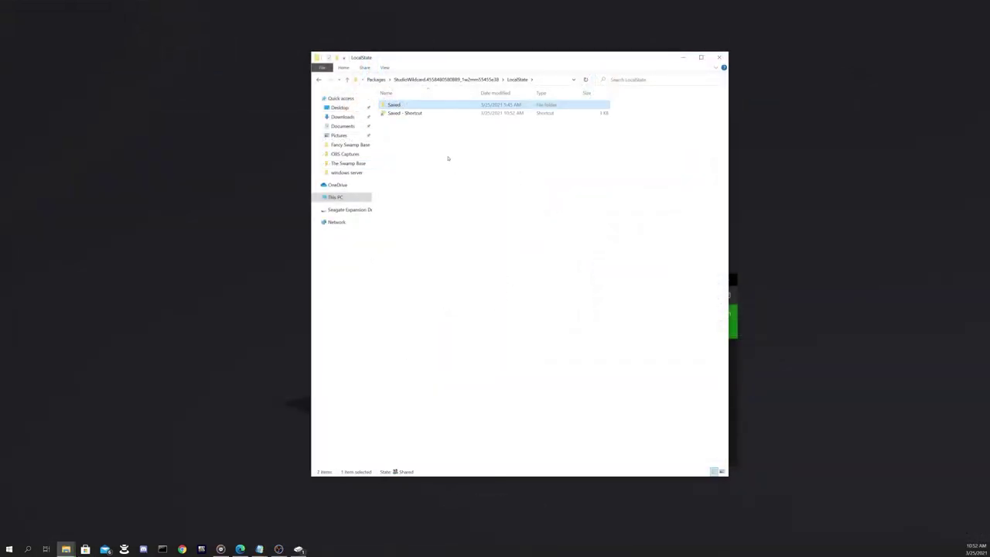
pyautogui.moveTo(406, 116); pyautogui.dragTo(229, 72)
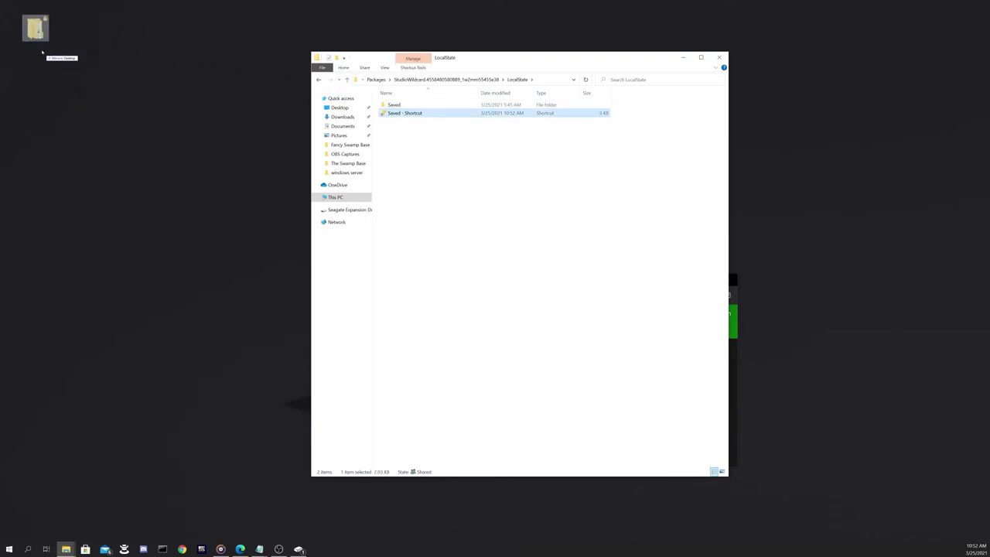
pyautogui.moveTo(43, 51); pyautogui.dragTo(42, 53)
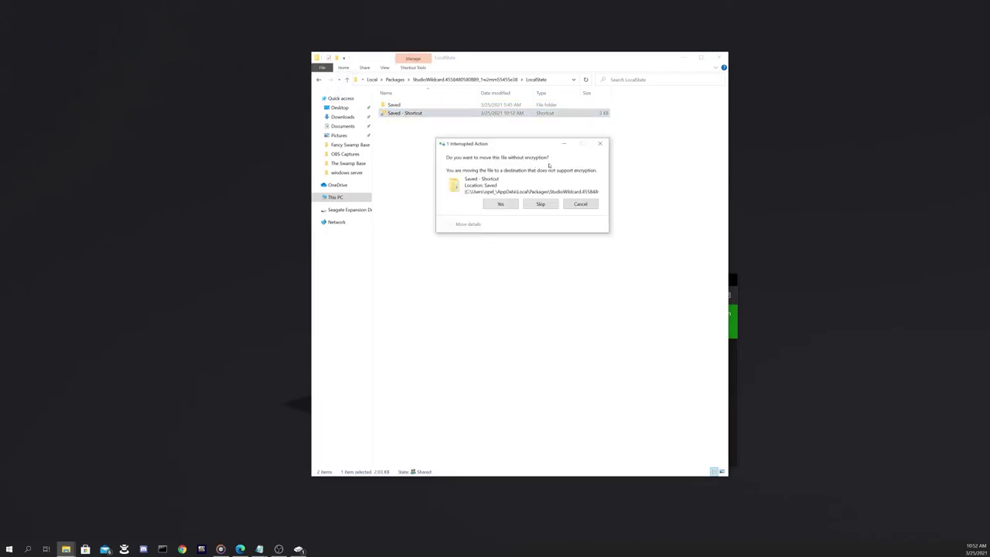
pyautogui.click(499, 204)
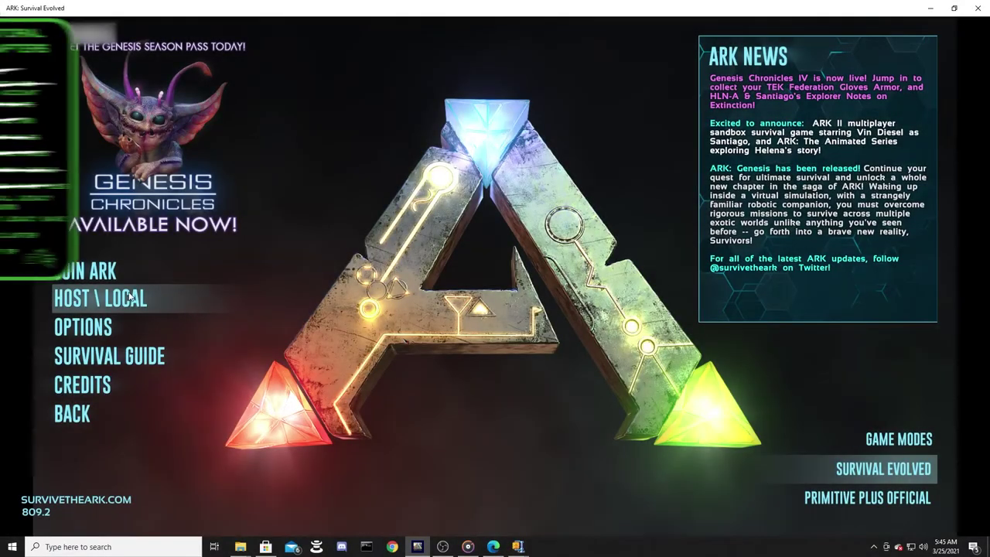
# - In ARK: Survival Evolved, run a dedicated server on The Center map with the existing passwords and session name
pyautogui.click(130, 298)
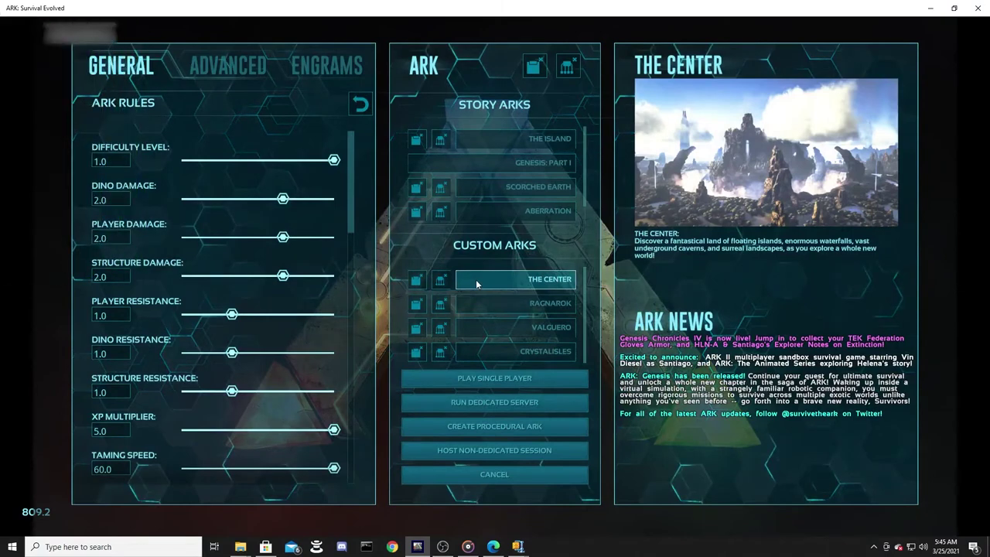
pyautogui.click(502, 403)
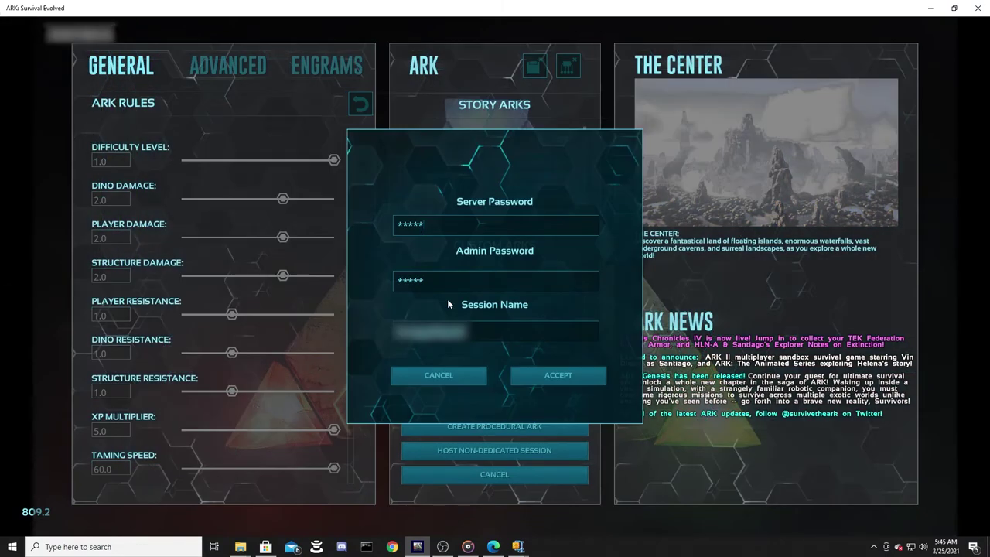
pyautogui.click(549, 372)
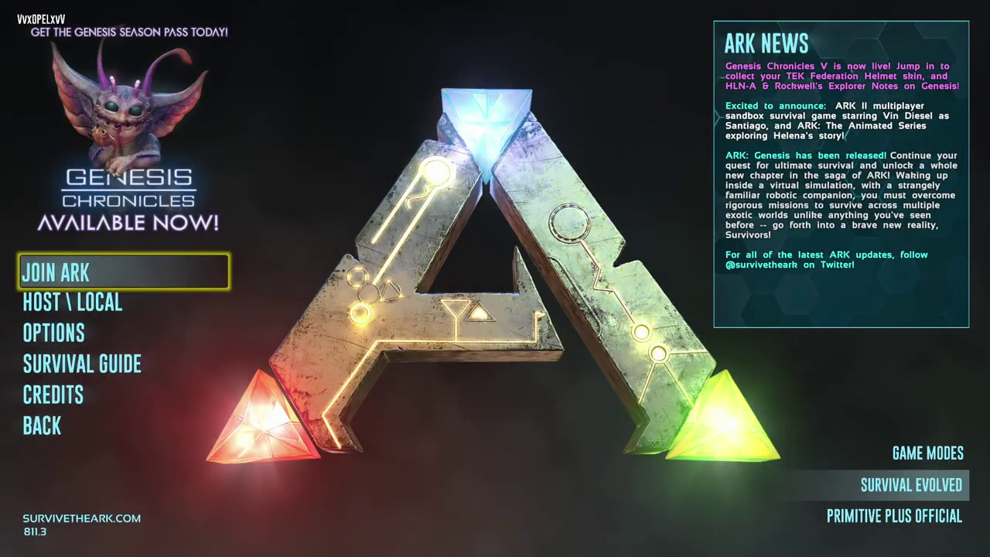
# - On the Xbox, open the profile of the online friend playing ARK: Survival Evolved and join their game
pyautogui.press('super')
pyautogui.press('Right')
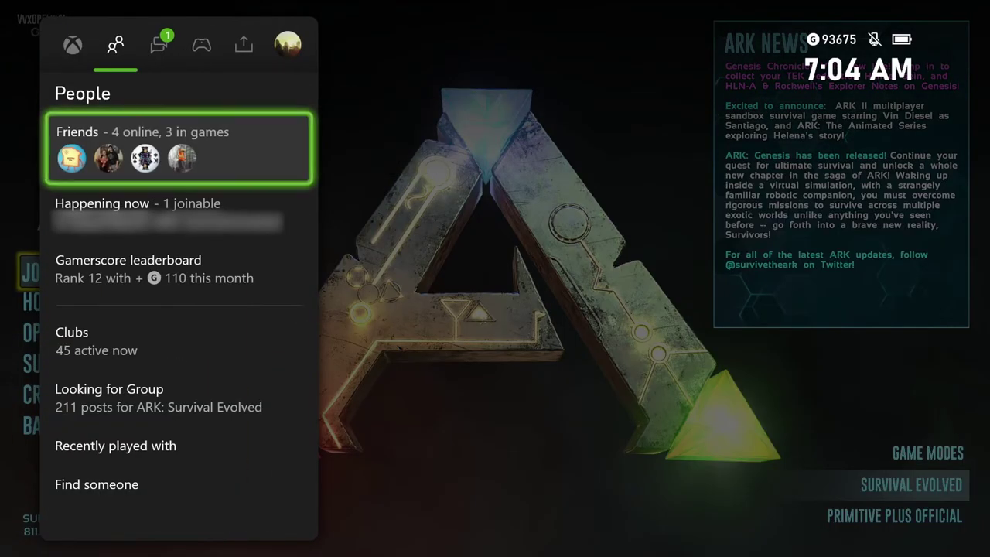
pyautogui.press('Return')
pyautogui.press('Down')
pyautogui.press('Return')
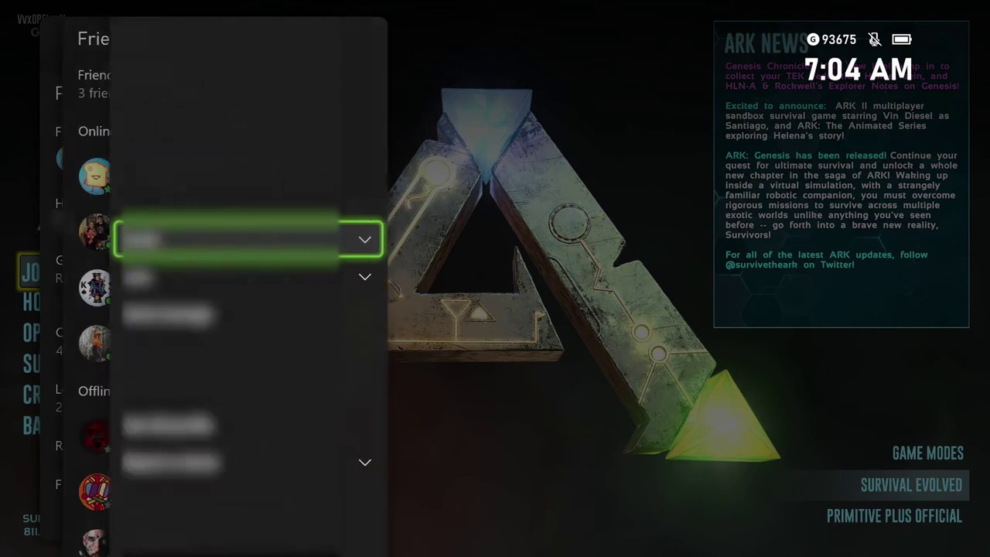
pyautogui.press('Down')
pyautogui.press('Return')
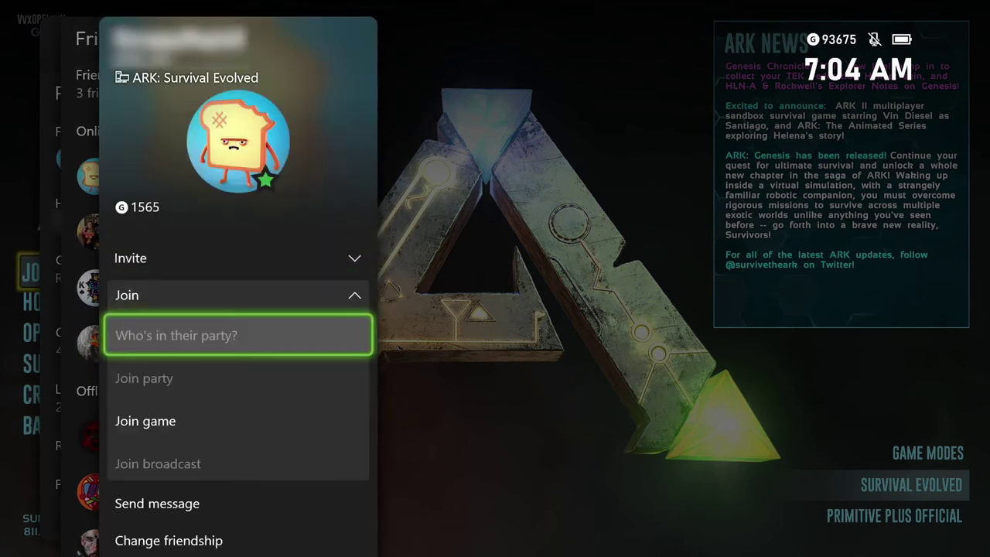
pyautogui.press('Down')
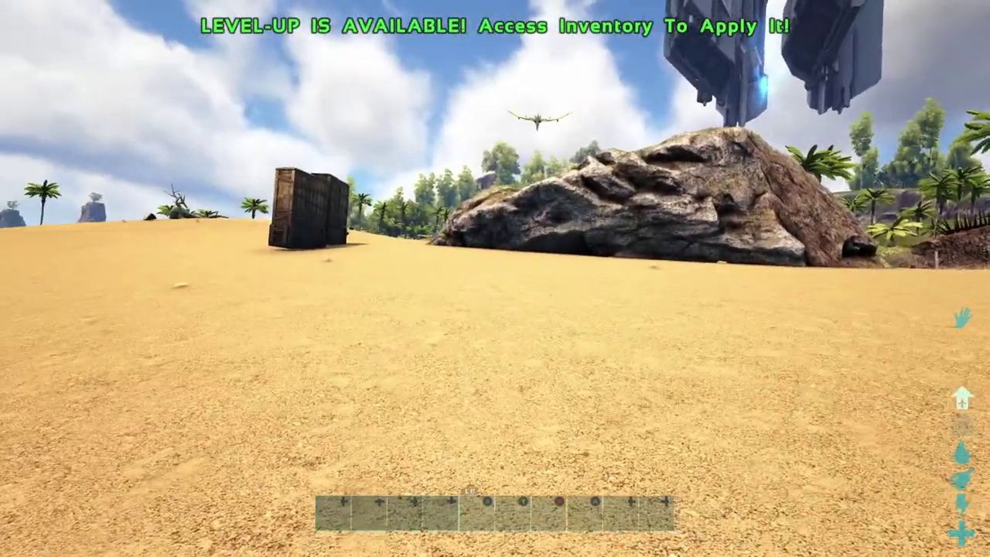
# - Open the in-game pause menu, reveal the admin command option and start entering text in its command field
pyautogui.press('h')
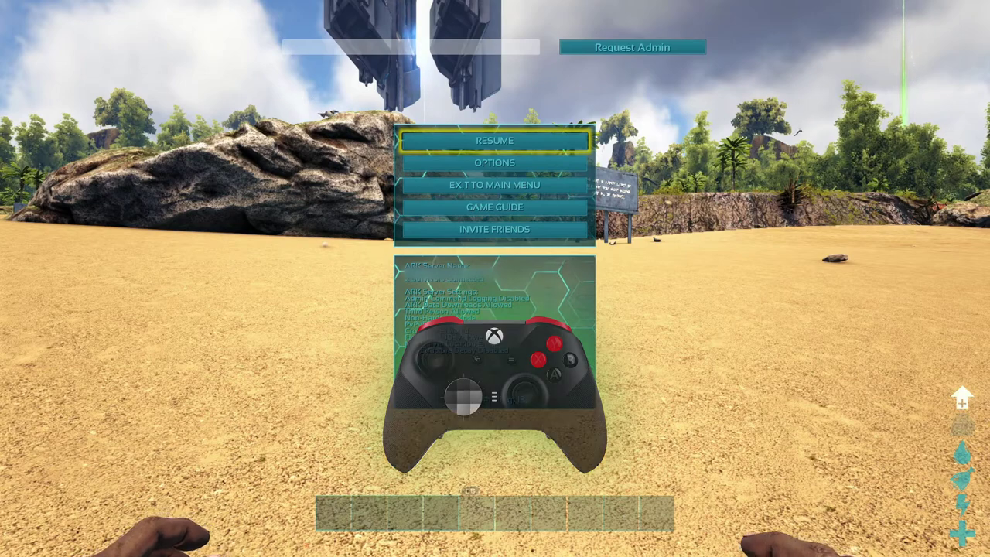
pyautogui.press('Up')
pyautogui.press('Right')
pyautogui.press('Left')
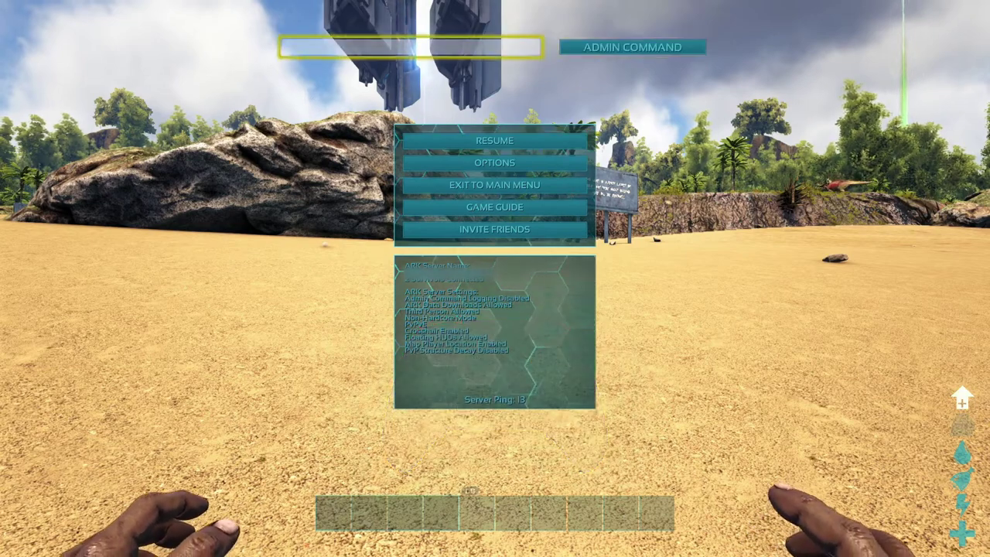
pyautogui.press('Return')
# - Enter and run the admin command "Cheat gcm", and return to the game
pyautogui.press('Down')
pyautogui.press('Left')
pyautogui.press('Left')
pyautogui.press('Left')
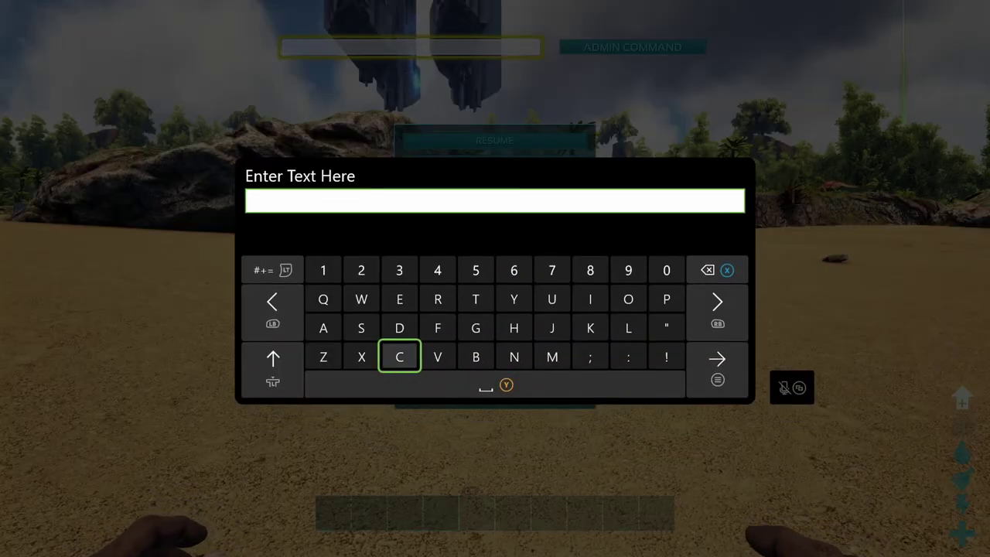
pyautogui.press('Return')
pyautogui.press('Up')
pyautogui.press('Right')
pyautogui.press('Right')
pyautogui.press('Right')
pyautogui.press('Return')
pyautogui.press('Up')
pyautogui.press('Left')
pyautogui.press('Left')
pyautogui.press('Left')
pyautogui.press('Return')
pyautogui.press('Left')
pyautogui.press('Left')
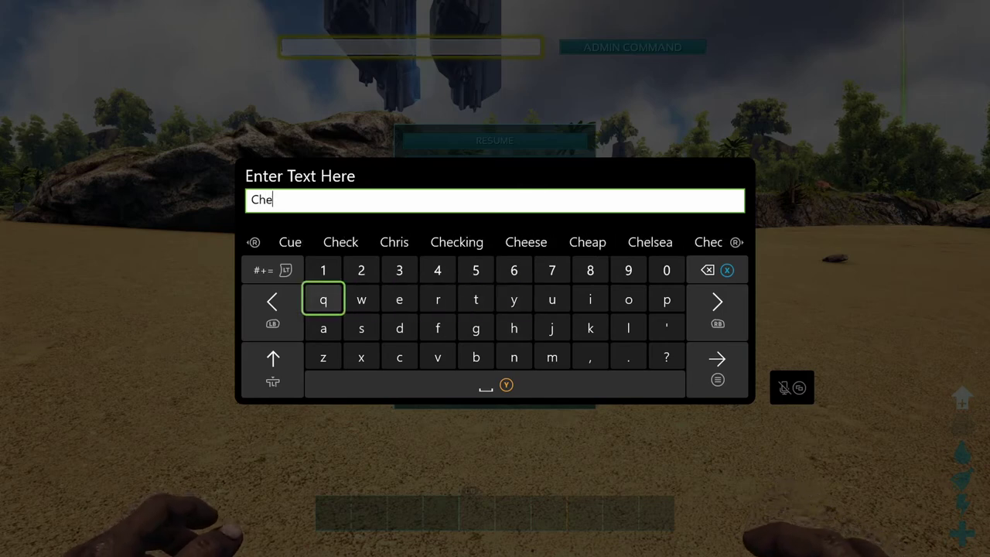
pyautogui.press('Down')
pyautogui.press('Return')
pyautogui.press('Up')
pyautogui.press('Right')
pyautogui.press('Right')
pyautogui.press('Right')
pyautogui.press('Right')
pyautogui.press('Return')
pyautogui.press('space')
pyautogui.press('Down')
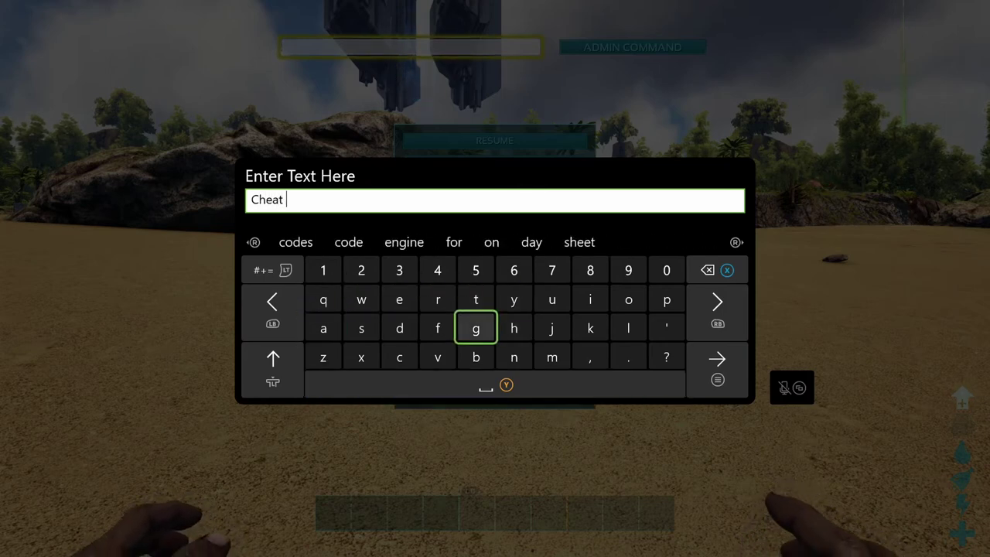
pyautogui.press('Return')
pyautogui.press('Left')
pyautogui.press('Left')
pyautogui.press('Down')
pyautogui.press('Return')
pyautogui.press('Right')
pyautogui.press('Right')
pyautogui.press('Right')
pyautogui.press('Right')
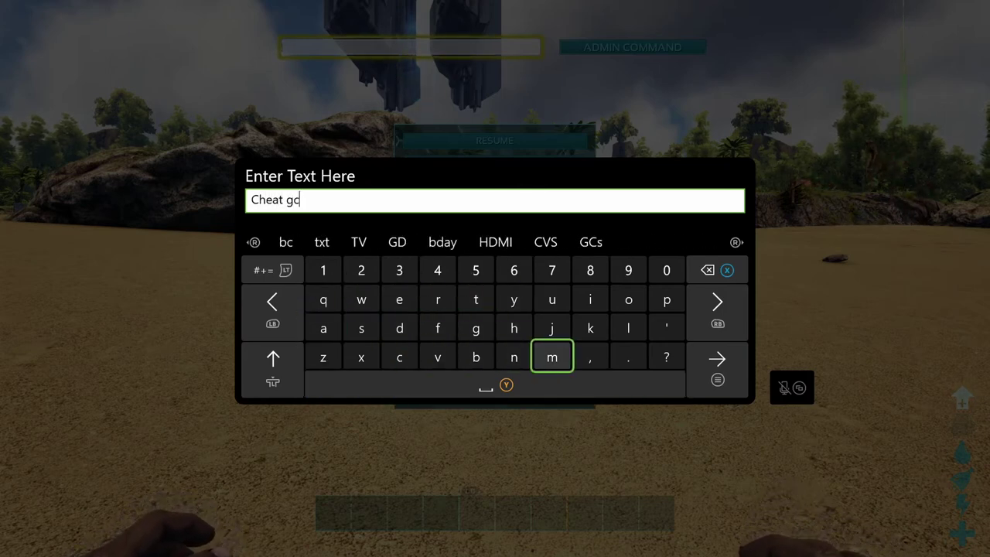
pyautogui.press('Return')
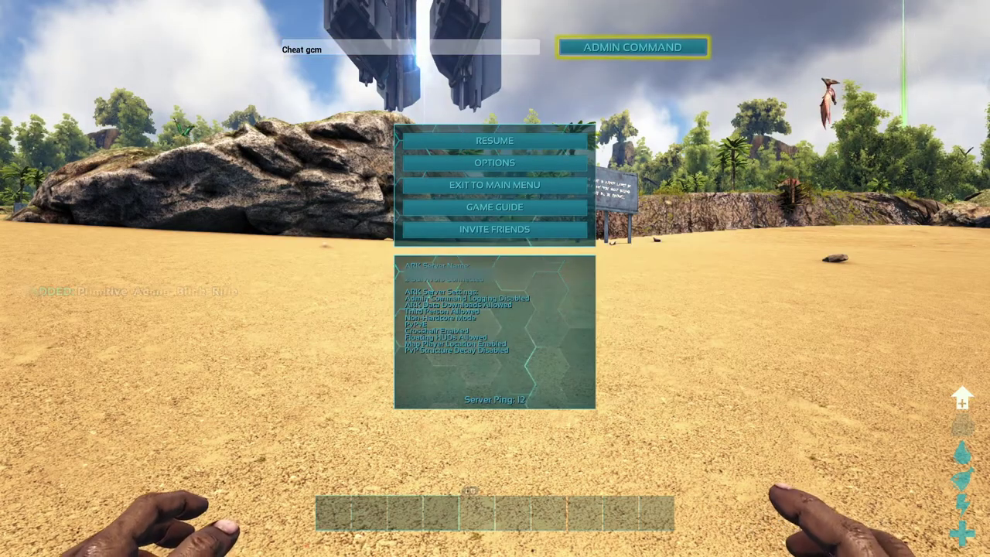
pyautogui.press('Escape')
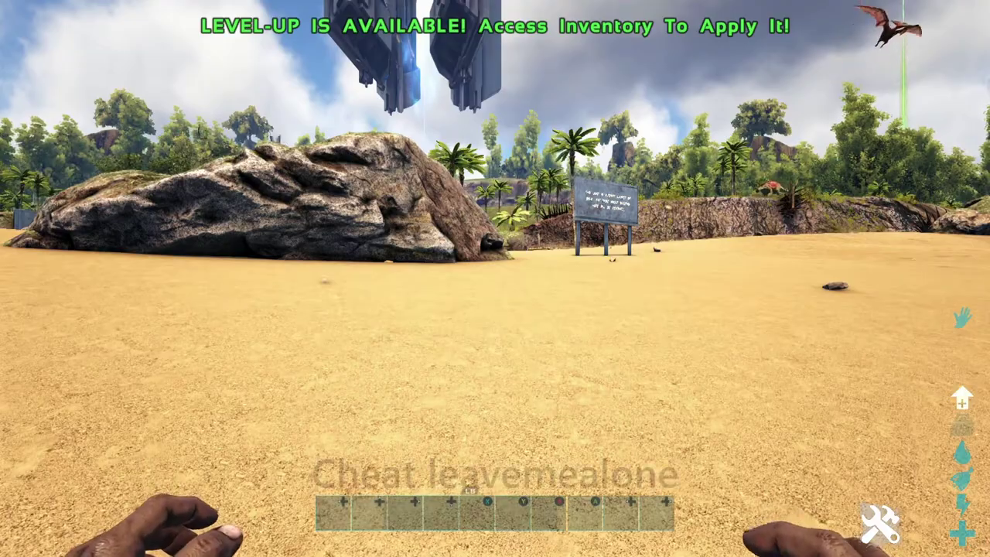
pyautogui.press('w')
pyautogui.press('w')
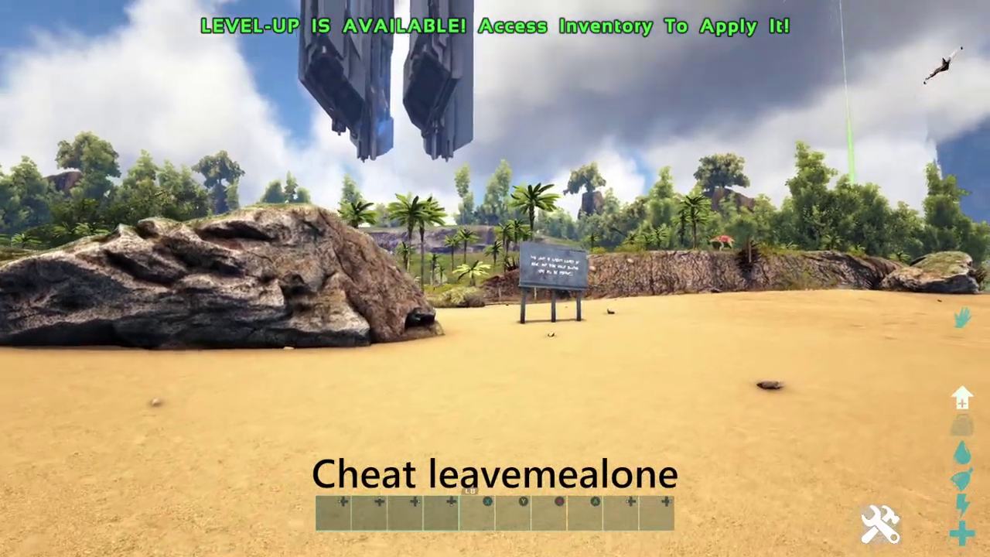
pyautogui.press('w')
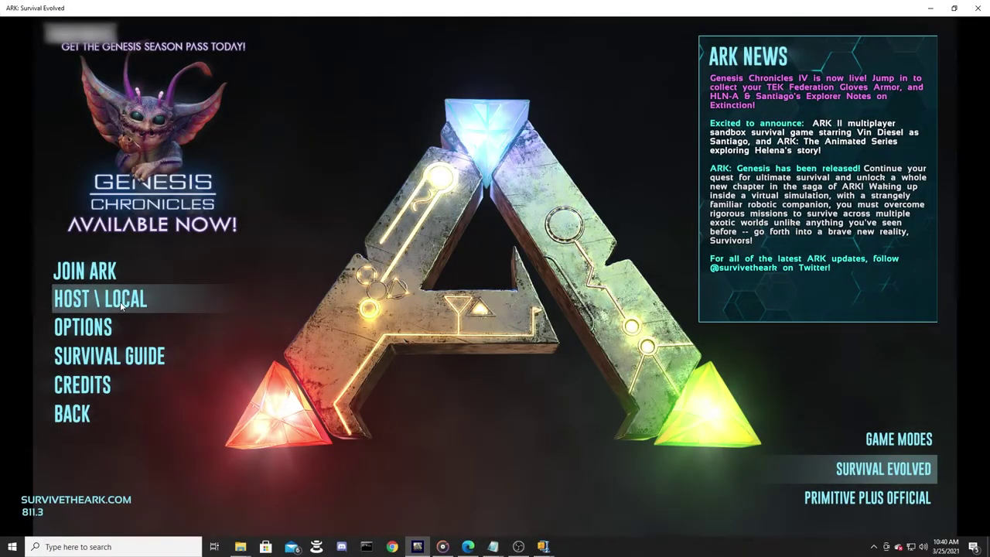
# - On the Windows PC, open the host settings for The Center and look through the general rules
pyautogui.click(127, 304)
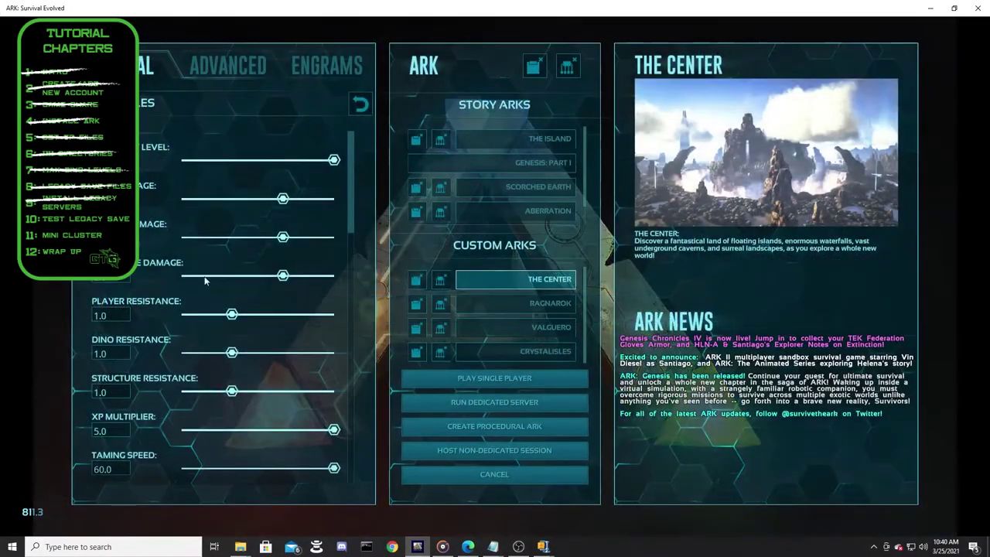
pyautogui.moveTo(348, 162); pyautogui.dragTo(616, 551)
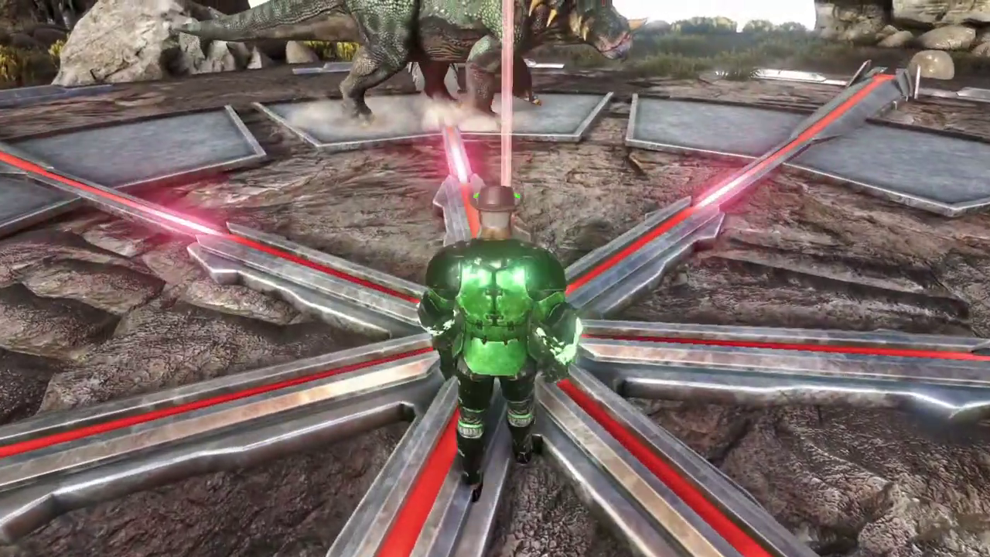
# - Access the obelisk's tribute terminal, look over the tribute items and switch to its ARK Data
pyautogui.press('e')
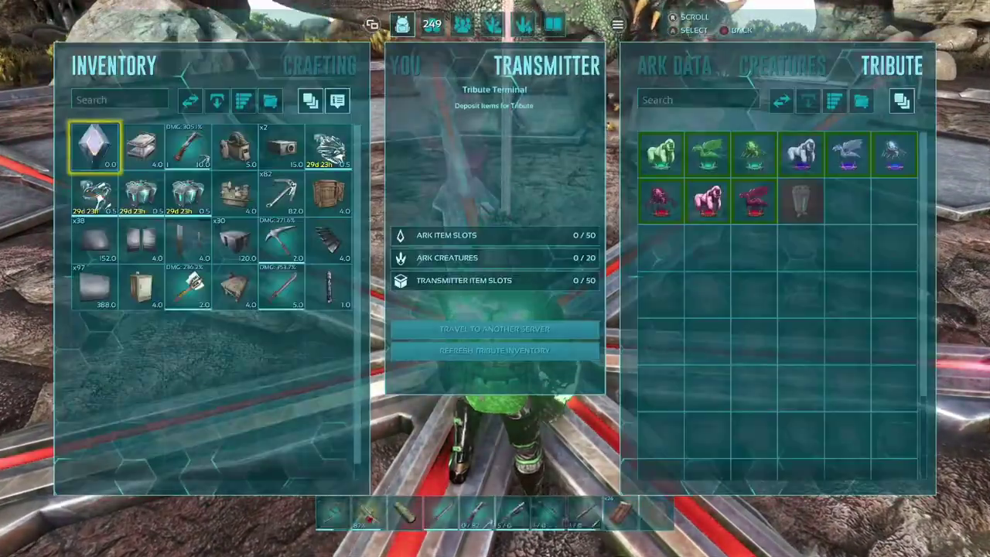
pyautogui.click(234, 146)
pyautogui.click(706, 152)
pyautogui.click(752, 152)
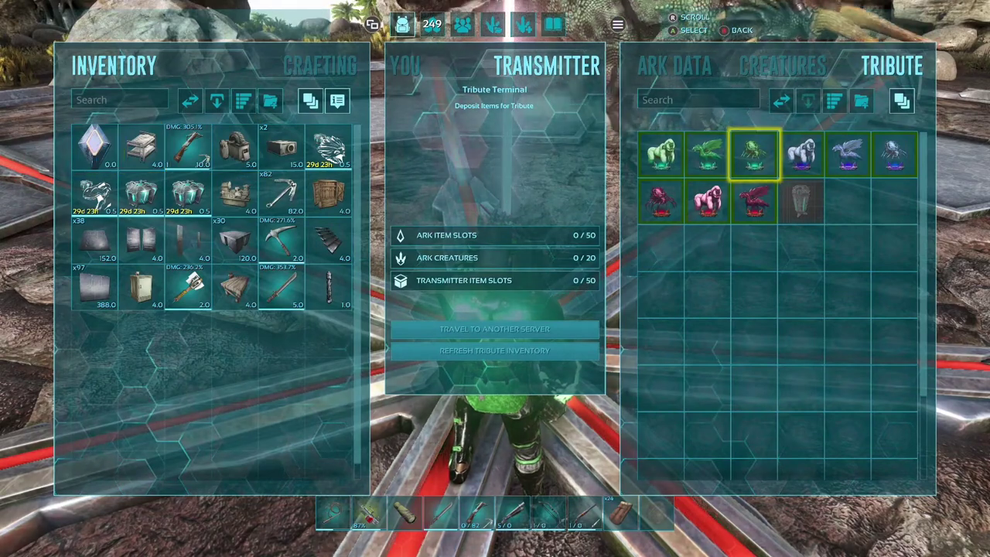
pyautogui.click(674, 66)
pyautogui.click(280, 193)
pyautogui.click(142, 193)
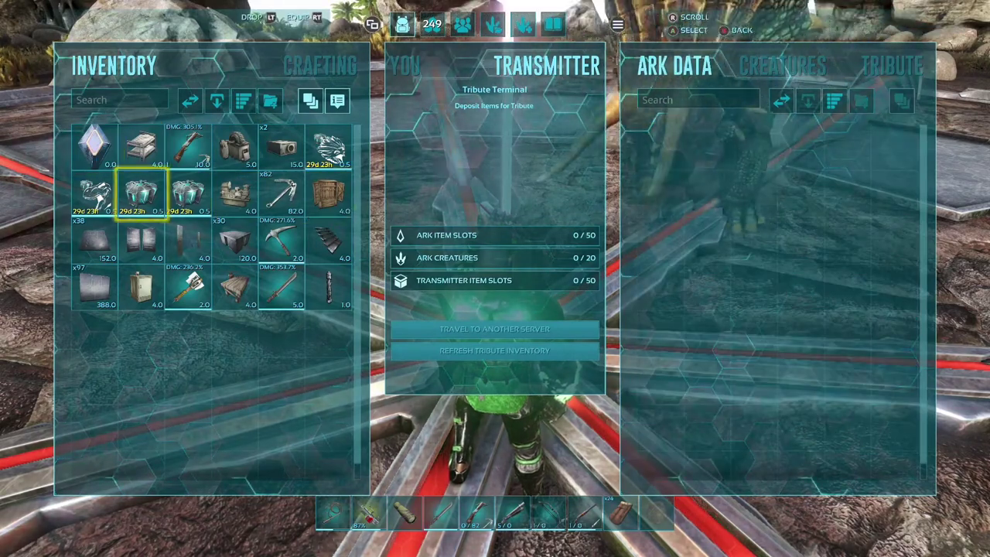
# - Upload the 4.0-weight item beside the implant, the 305.1% damage weapon and the electrical generator to ARK Data
pyautogui.click(95, 193)
pyautogui.click(141, 146)
pyautogui.press('t')
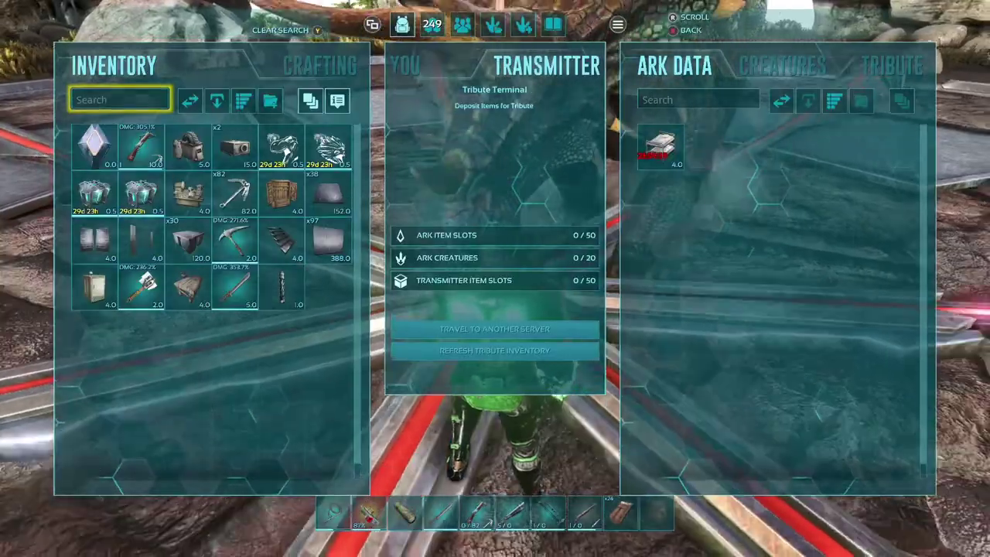
pyautogui.click(142, 146)
pyautogui.press('t')
pyautogui.click(141, 147)
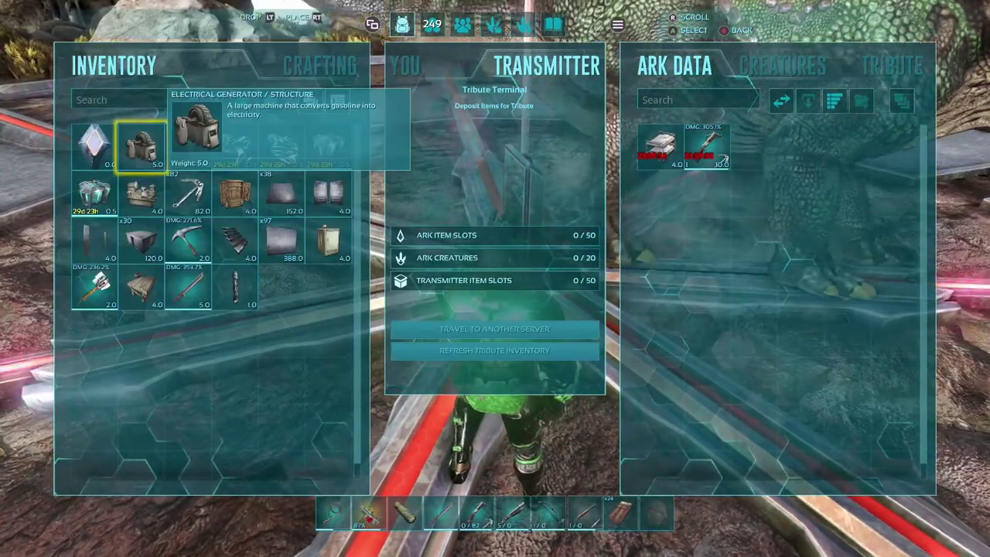
pyautogui.press('t')
# - Upload the stack of 82 grappling hooks and further inventory items to ARK Data
pyautogui.click(95, 193)
pyautogui.click(141, 193)
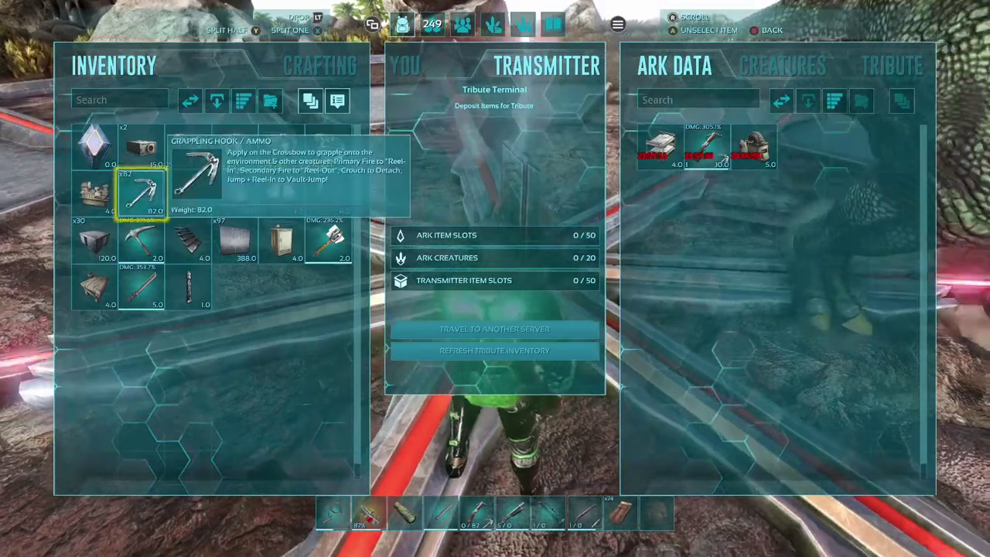
pyautogui.press('t')
pyautogui.click(95, 193)
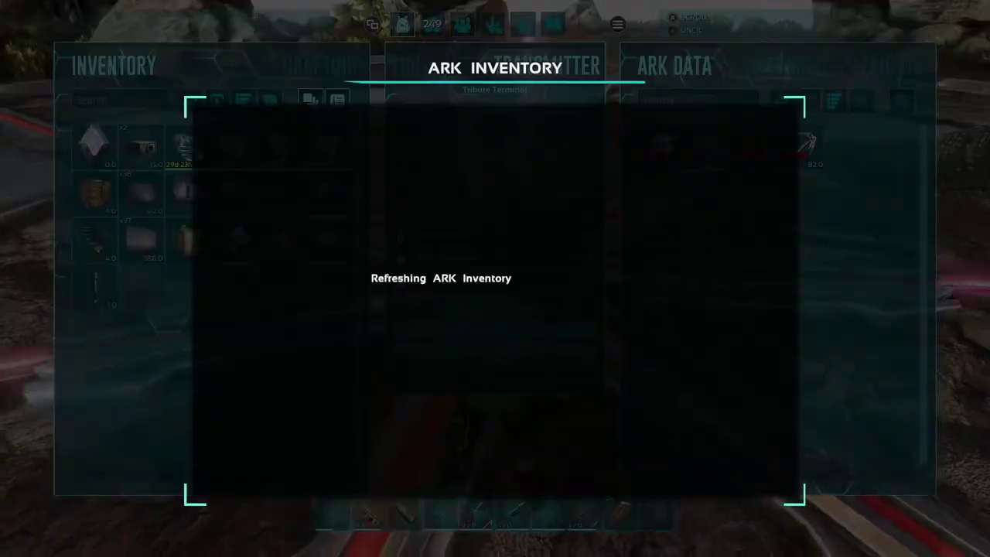
pyautogui.click(188, 102)
pyautogui.click(187, 146)
pyautogui.press('t')
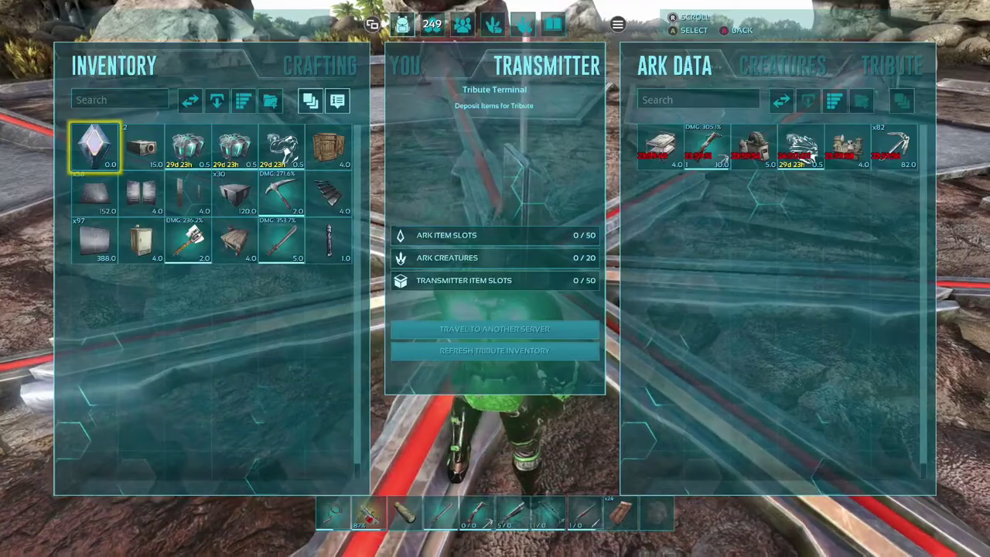
pyautogui.click(142, 146)
pyautogui.press('t')
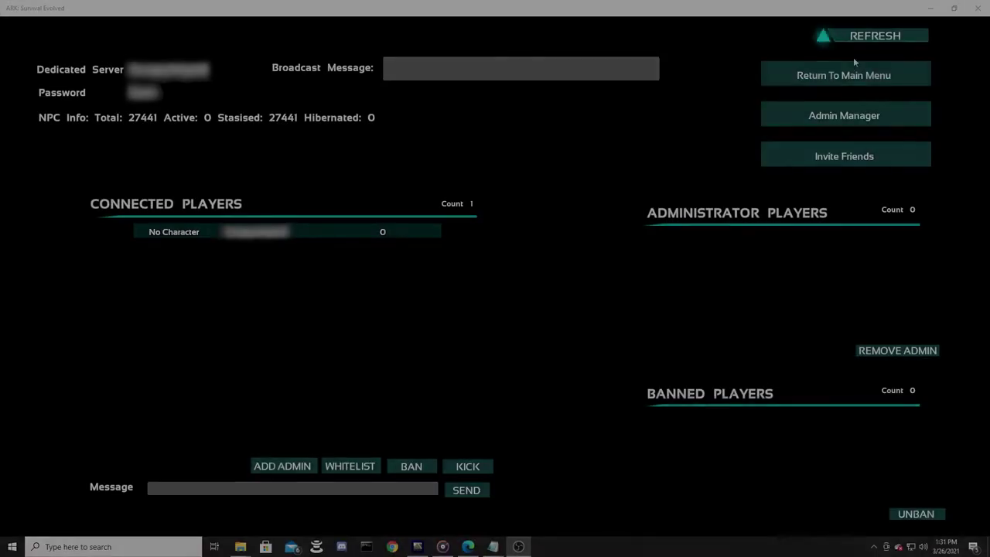
# - Return the dedicated server to the main menu and select all tribe and profile files in SavedArks, excluding TheIsland.ark
pyautogui.click(846, 73)
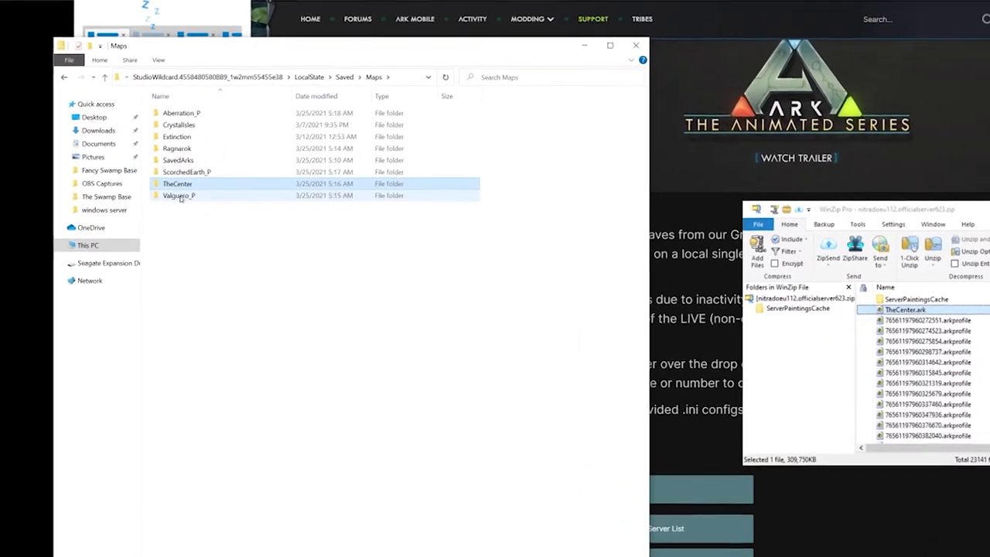
pyautogui.doubleClick(181, 166)
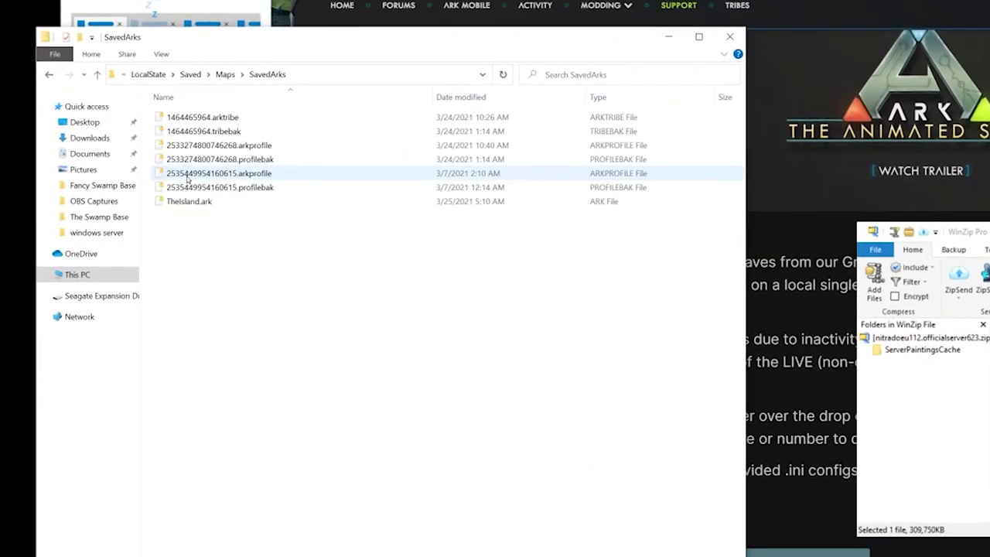
pyautogui.click(194, 187)
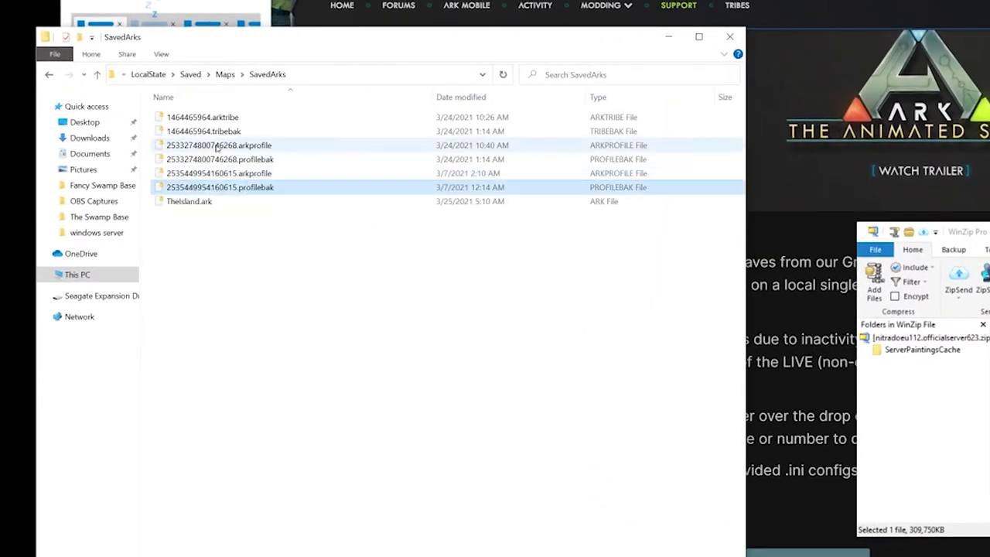
pyautogui.keyDown('shift'); pyautogui.click(206, 116); pyautogui.keyUp('shift')
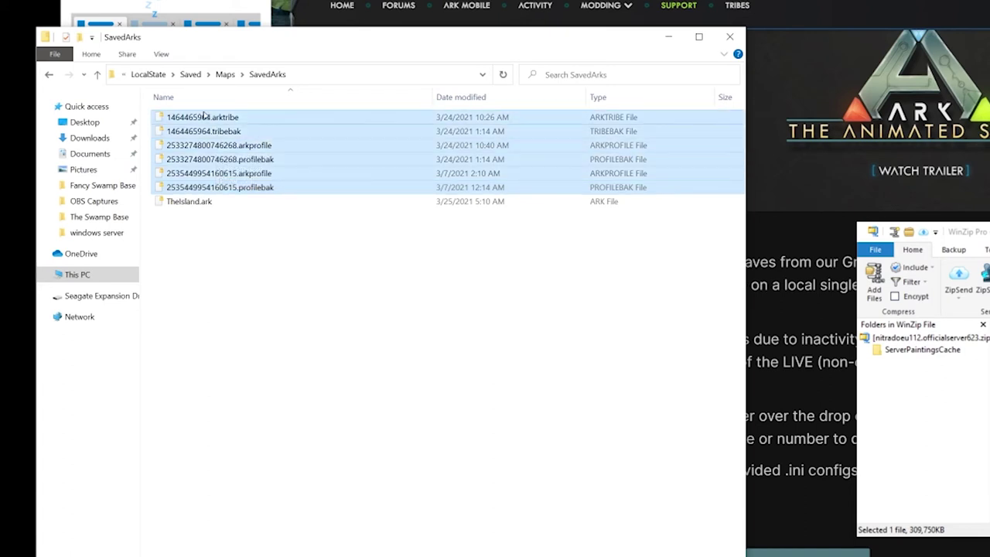
# - Paste the tribe and profile files into the Valguero_PSavedArks folder inside Maps\Valguero_P
pyautogui.click(224, 74)
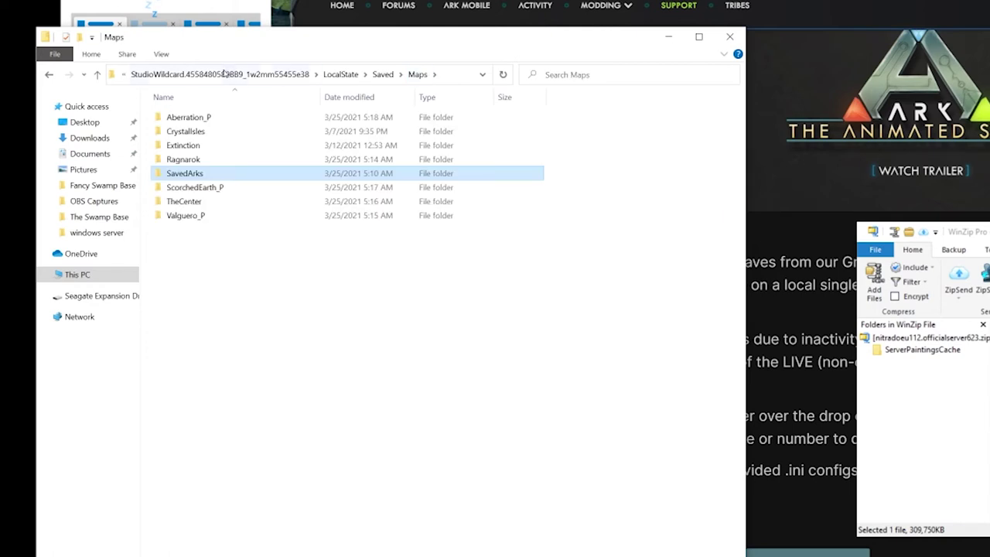
pyautogui.doubleClick(201, 216)
pyautogui.doubleClick(209, 123)
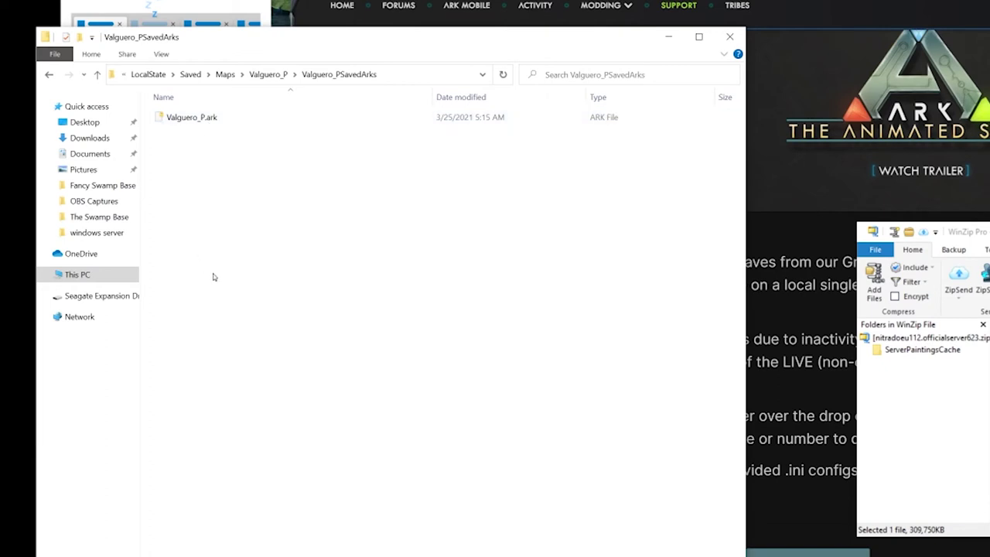
pyautogui.hotkey('ctrl', 'v')
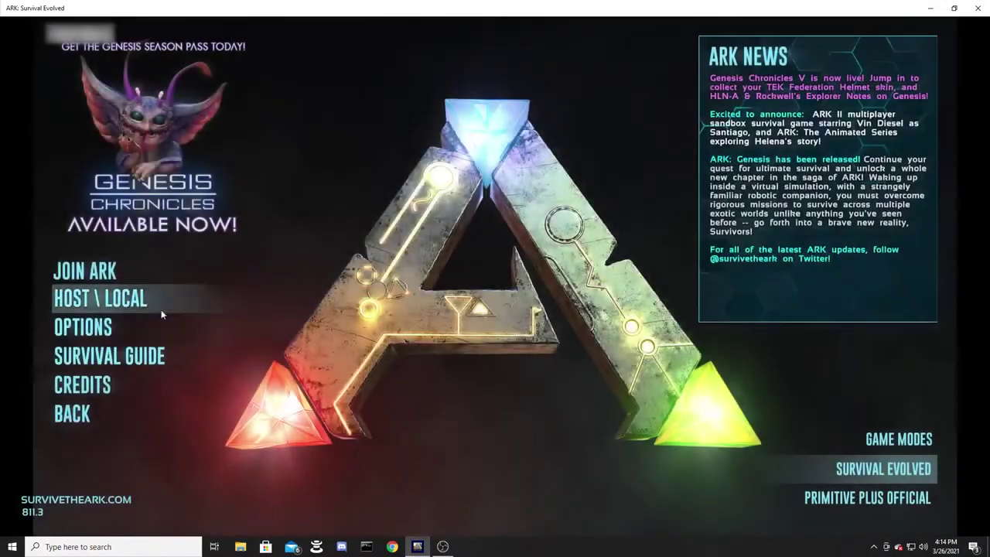
# - Open the hosting options on the PC and respawn the survivor at a random location on the new map
pyautogui.click(143, 303)
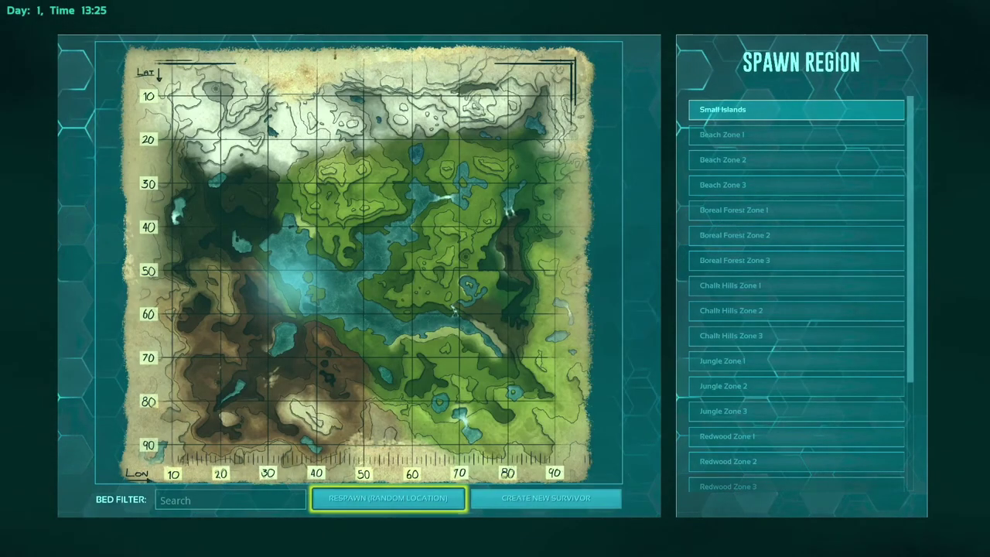
pyautogui.press('Return')
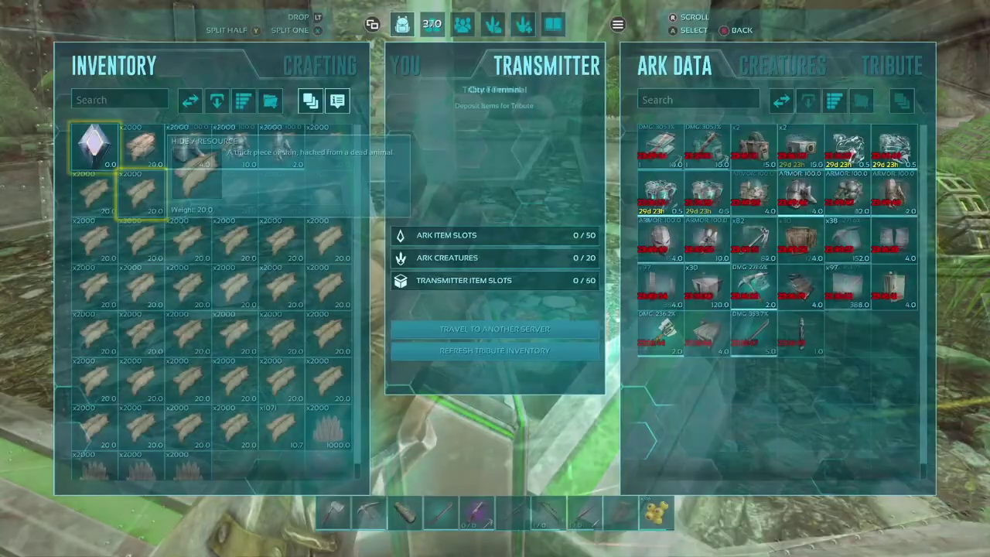
# - Transfer stacks of 2000 hide from the inventory to ARK Data at the City Terminal
pyautogui.click(94, 146)
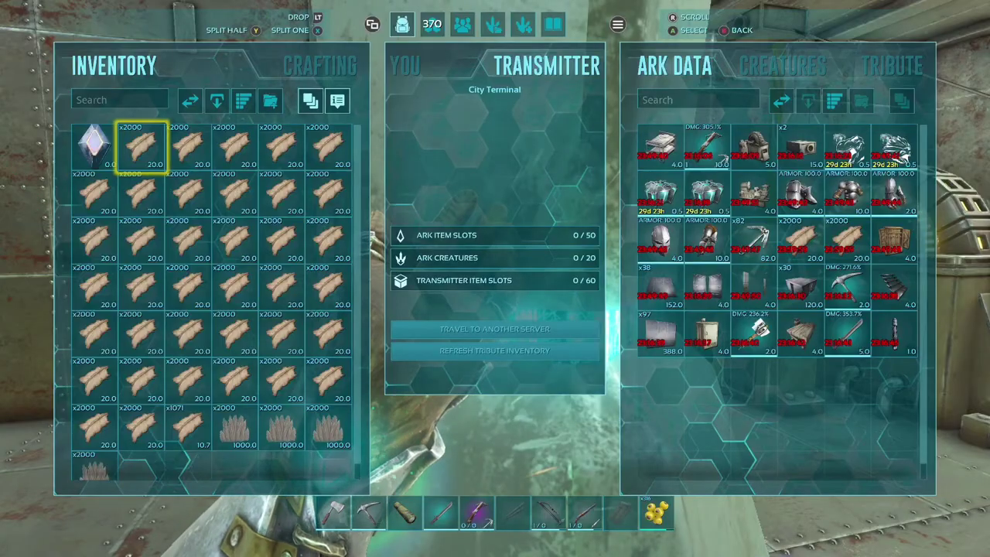
pyautogui.click(95, 146)
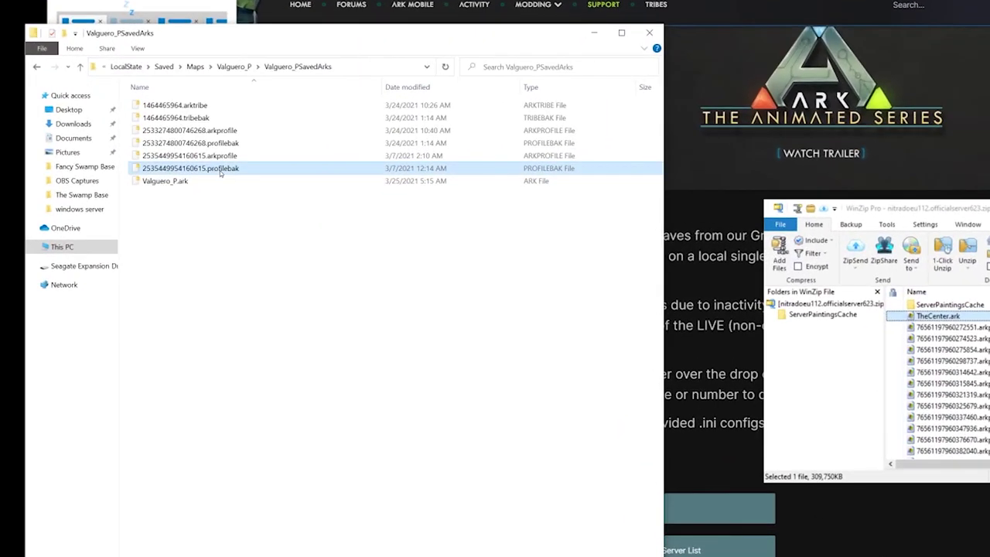
# - Copy the .arkprofile and .profilebak files dated 3/7/2021 from Valguero_PSavedArks into TheCenterSavedArks inside Maps\TheCenter
pyautogui.keyDown('ctrl'); pyautogui.click(221, 157); pyautogui.keyUp('ctrl')
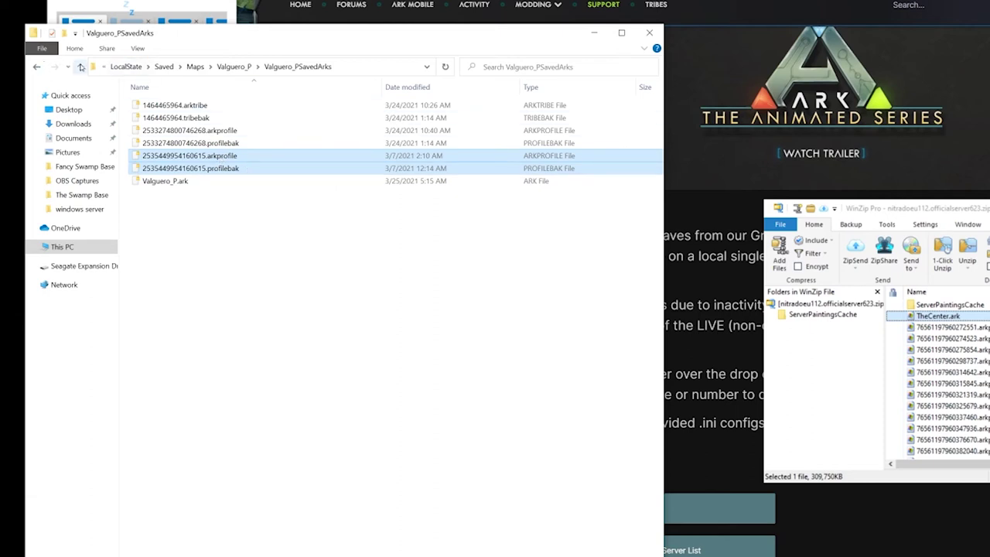
pyautogui.click(81, 67)
pyautogui.click(81, 66)
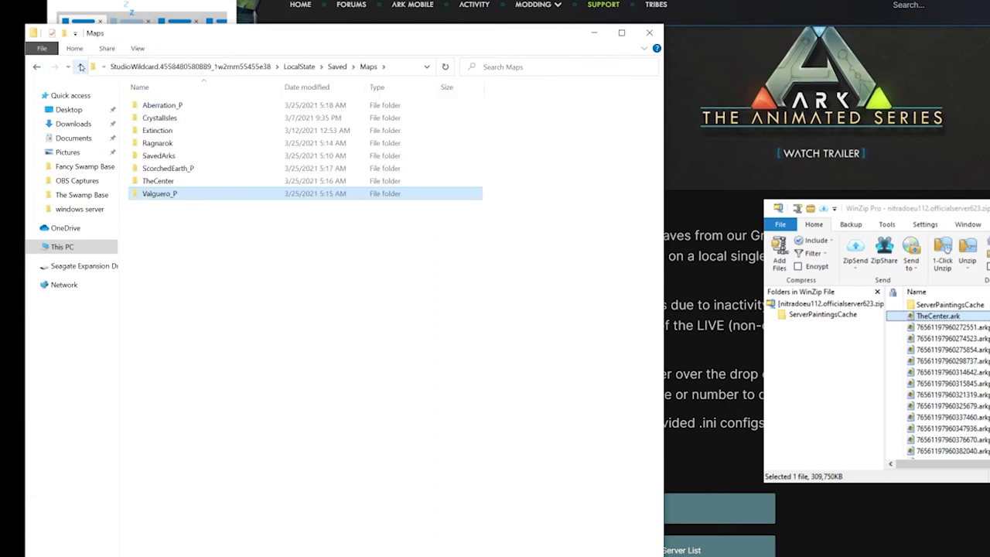
pyautogui.doubleClick(158, 180)
pyautogui.doubleClick(165, 106)
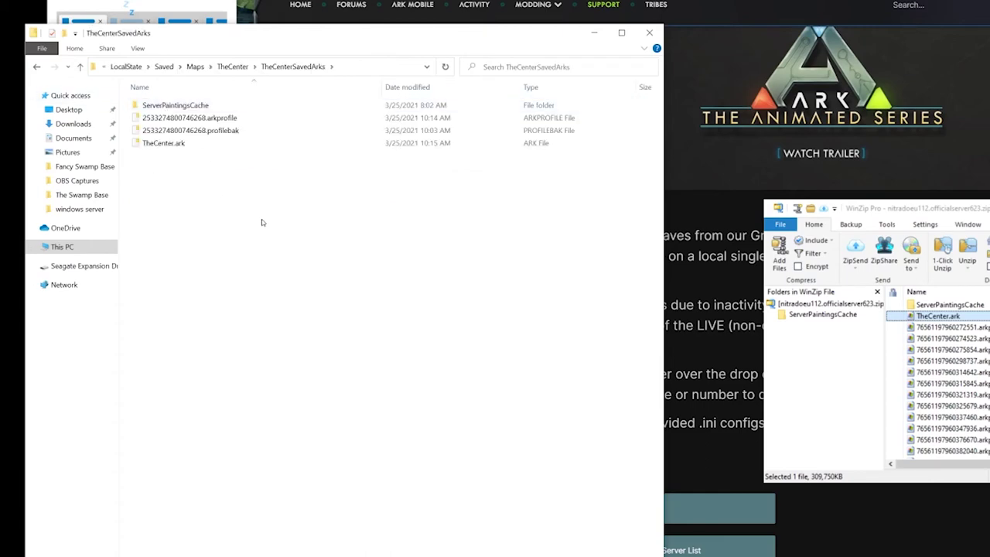
pyautogui.hotkey('ctrl', 'v')
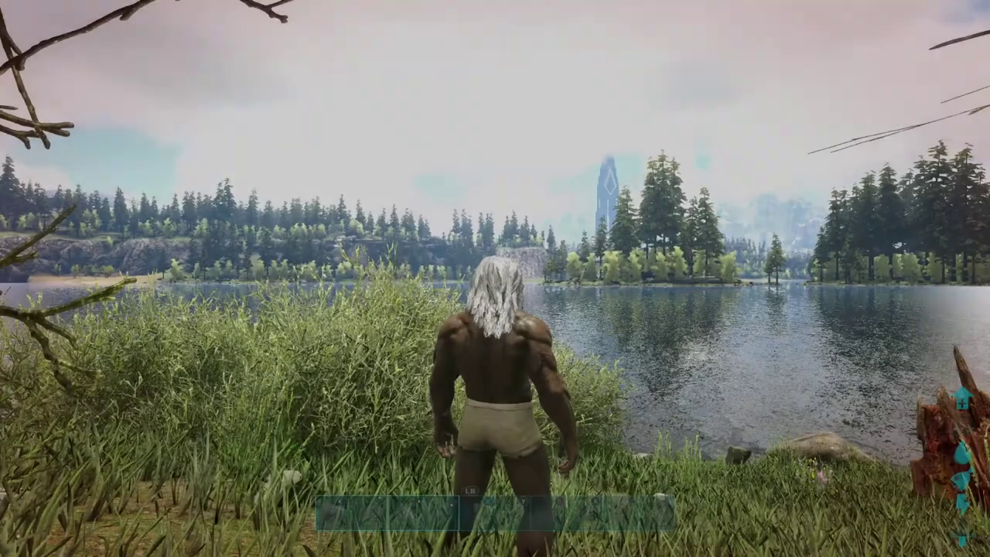
# - Check the transferred survivor's level, stats and inventory on the new map, and return to the game
pyautogui.press('i')
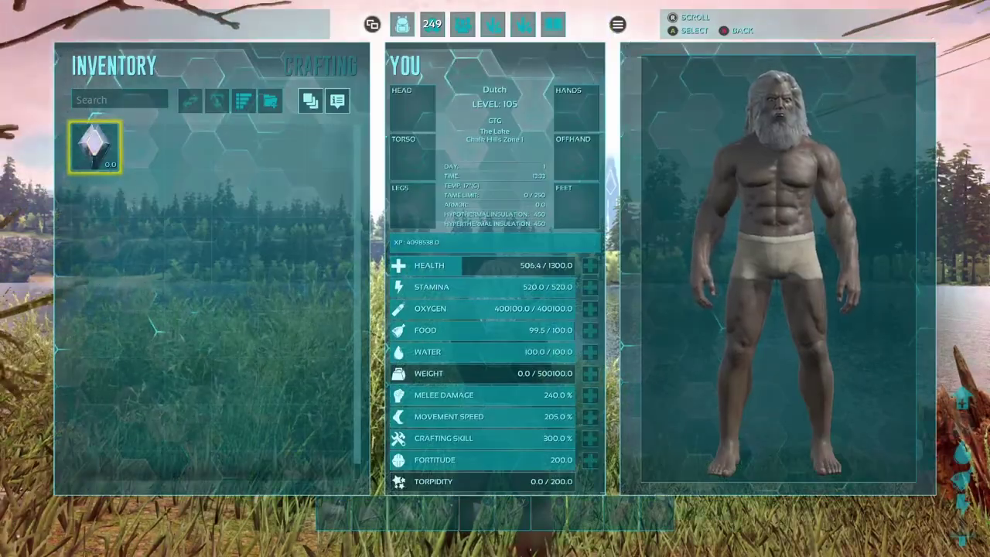
pyautogui.press('i')
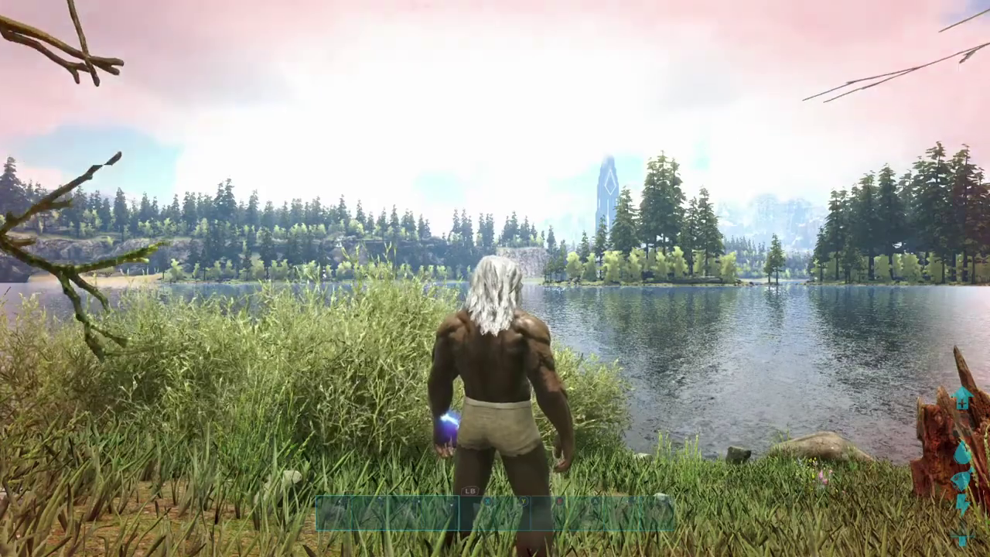